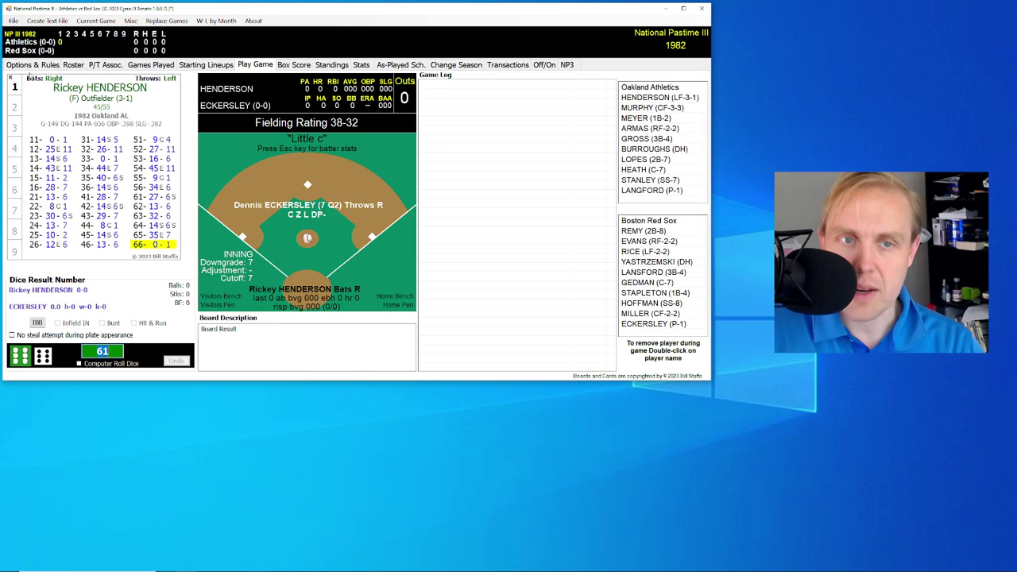
Step: Look over the roster, player/team association, as-played schedule and player transactions screens of the 1982 season
click(73, 64)
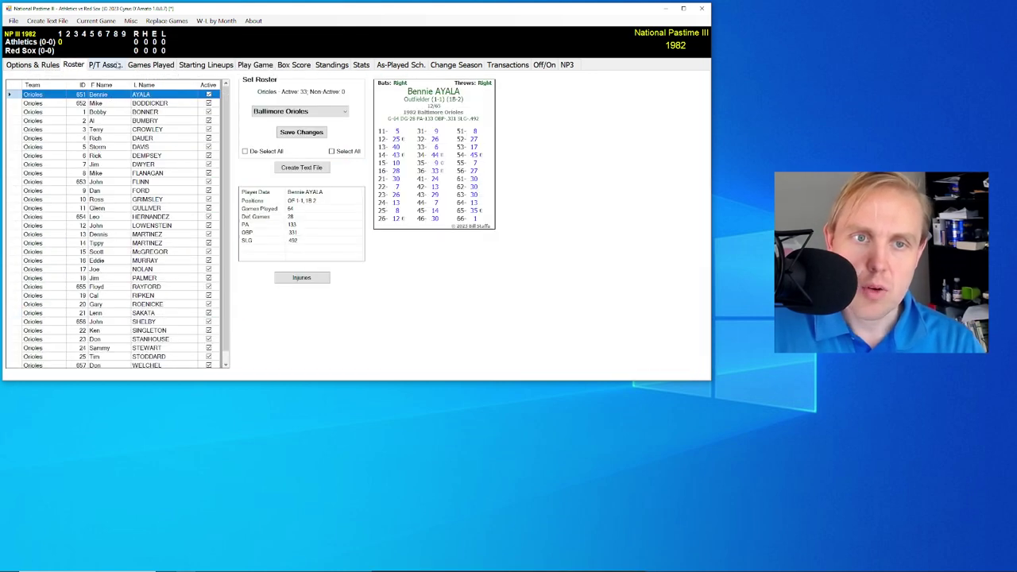
click(104, 64)
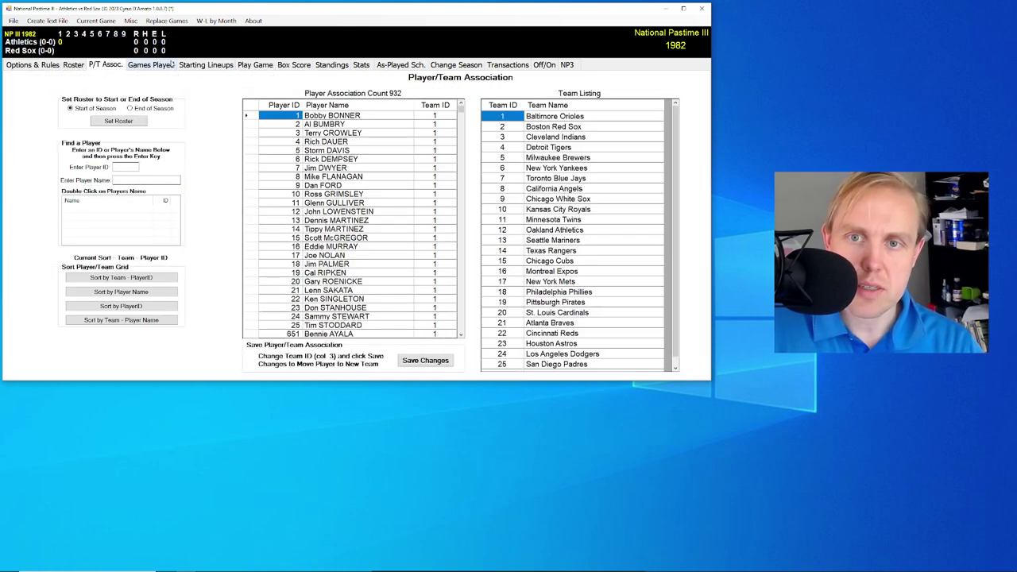
click(507, 64)
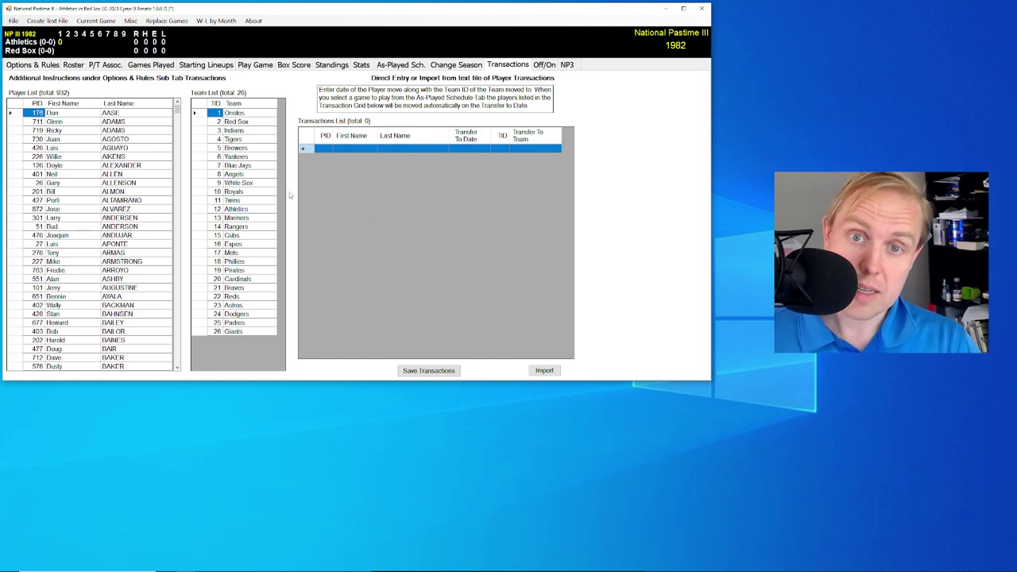
click(393, 66)
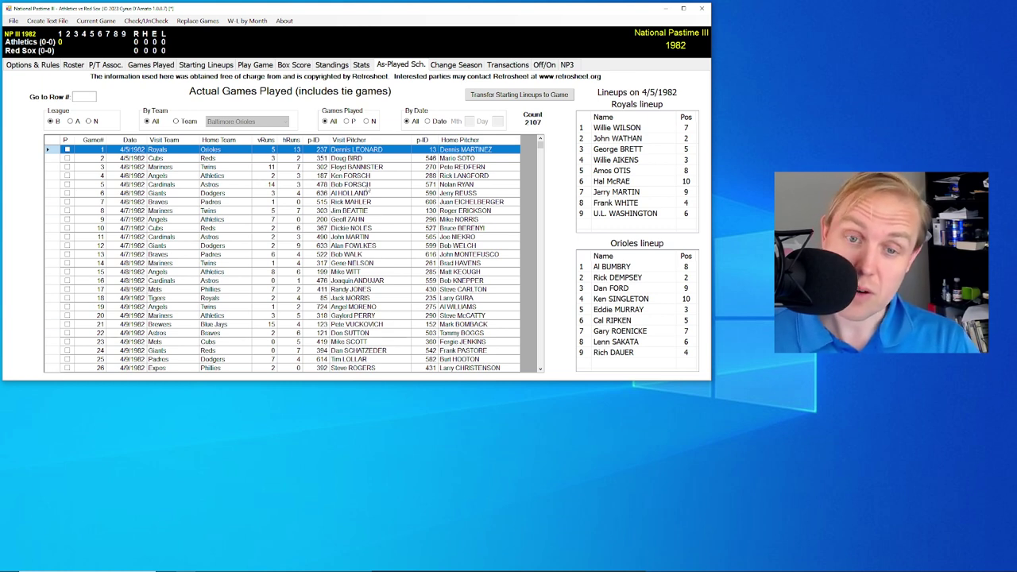
click(520, 67)
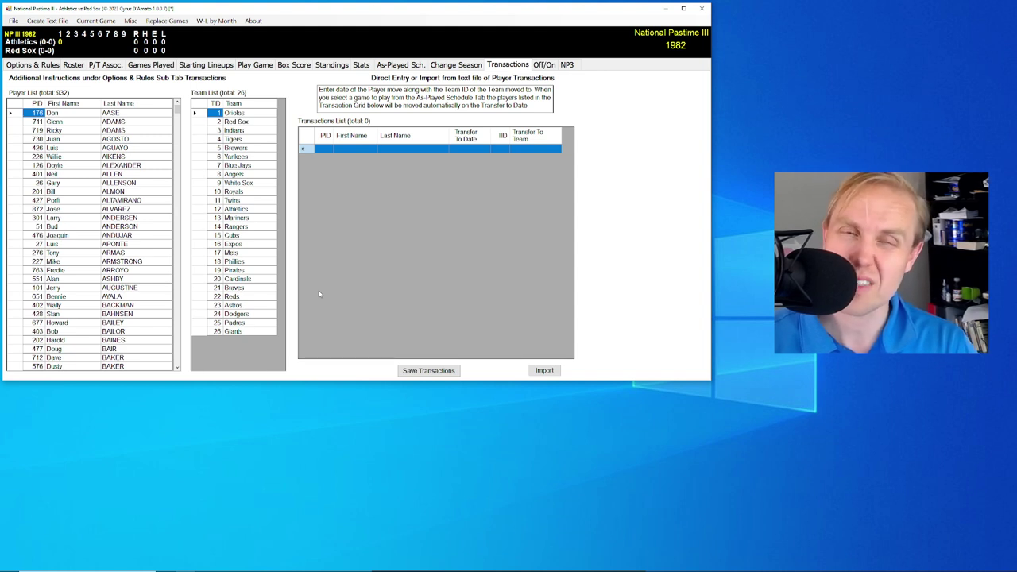
Step: Browse the player/team association list to see how players are assigned to teams by Team ID
click(118, 66)
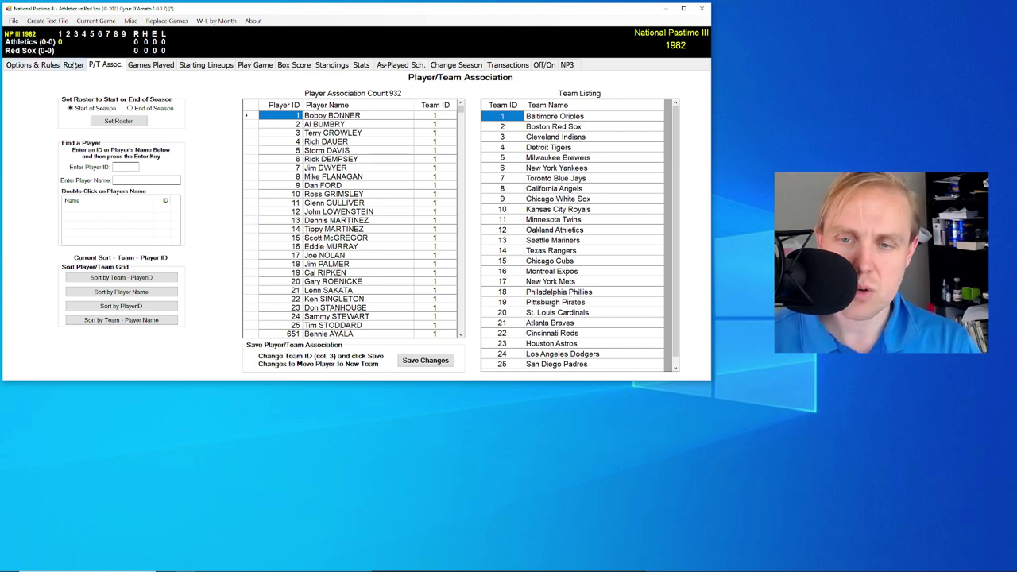
scroll(314, 268, down, 5)
scroll(313, 268, up, 5)
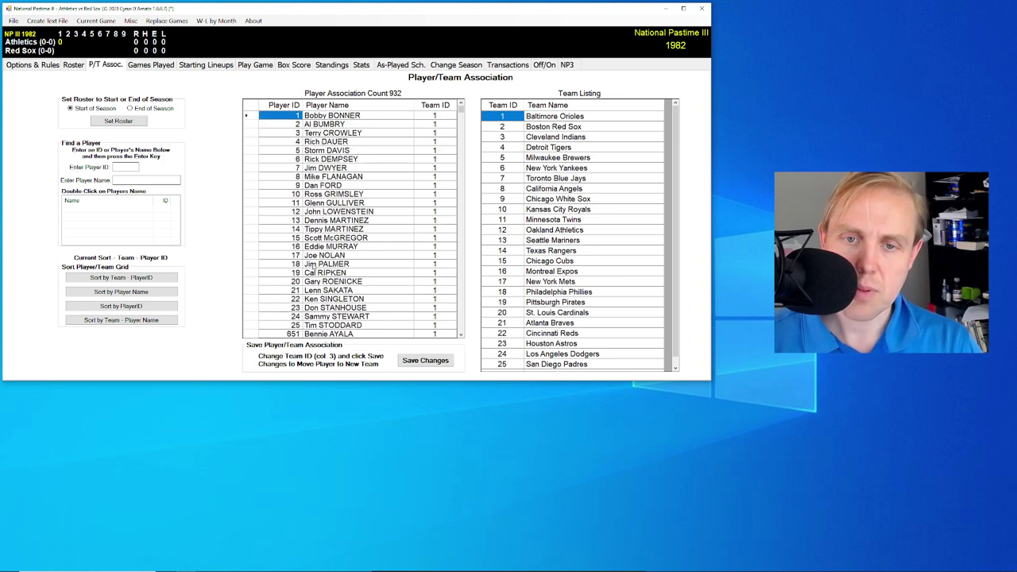
scroll(313, 268, down, 12)
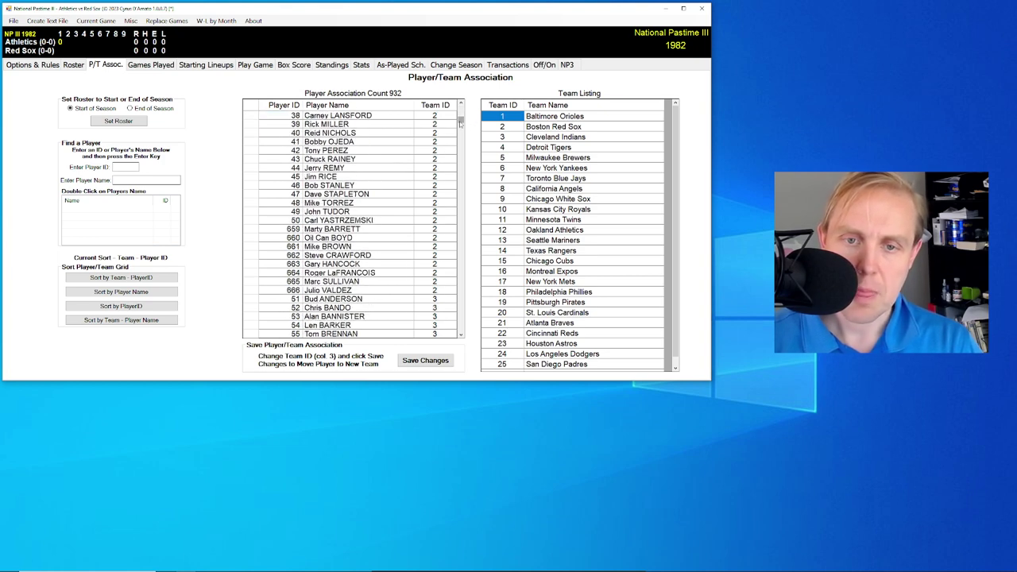
drag(460, 121, 475, 103)
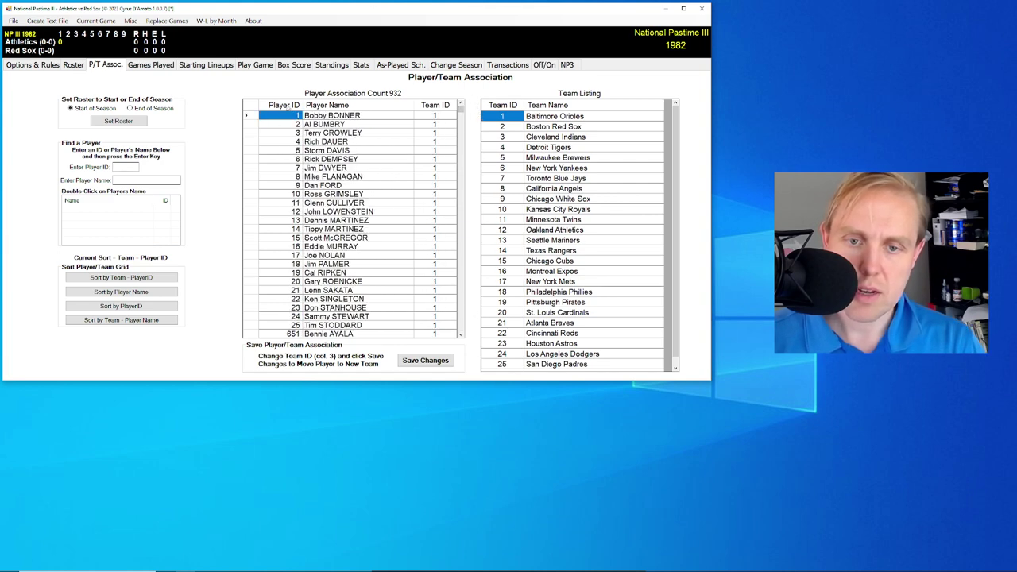
Step: Examine the Baltimore Orioles entries in the association list, including the additional players with IDs starting at 651
scroll(320, 291, down, 1)
scroll(320, 291, down, 4)
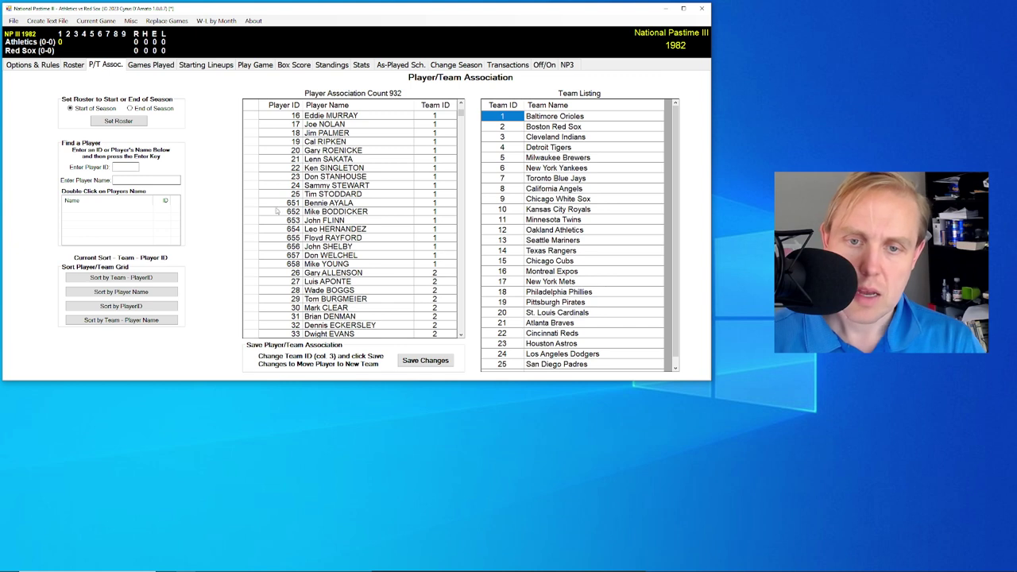
click(288, 255)
click(290, 203)
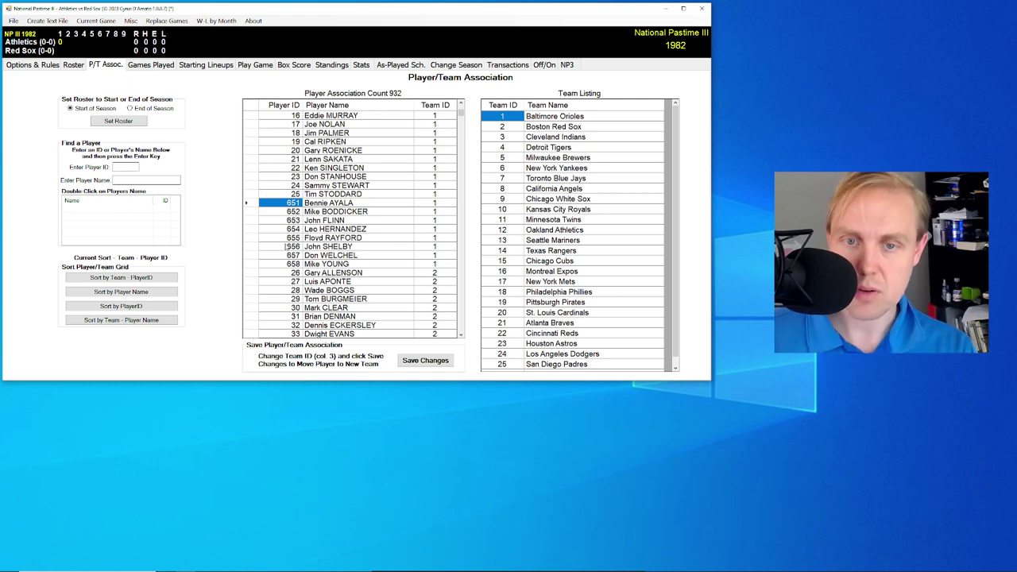
click(326, 212)
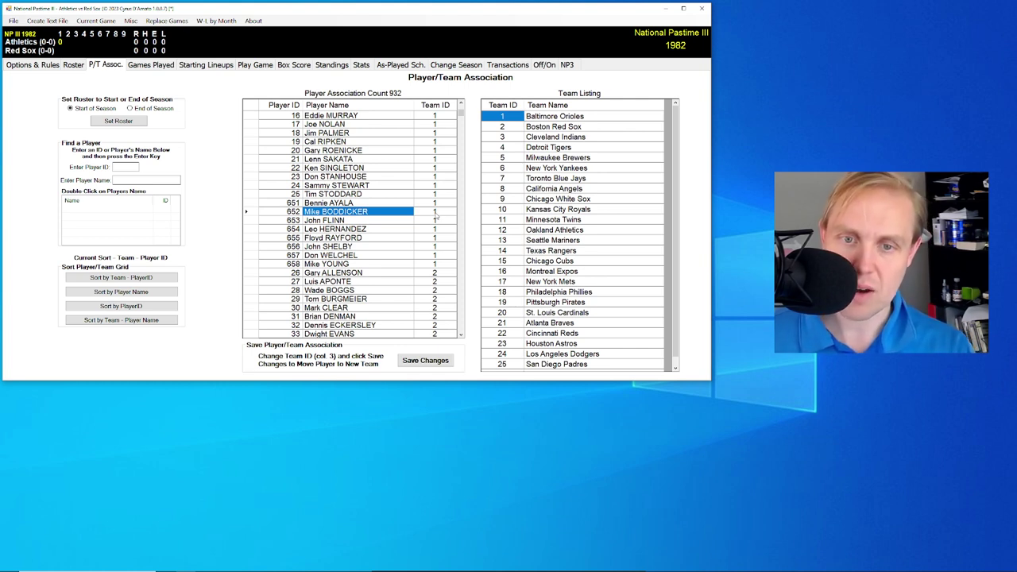
click(357, 245)
click(356, 205)
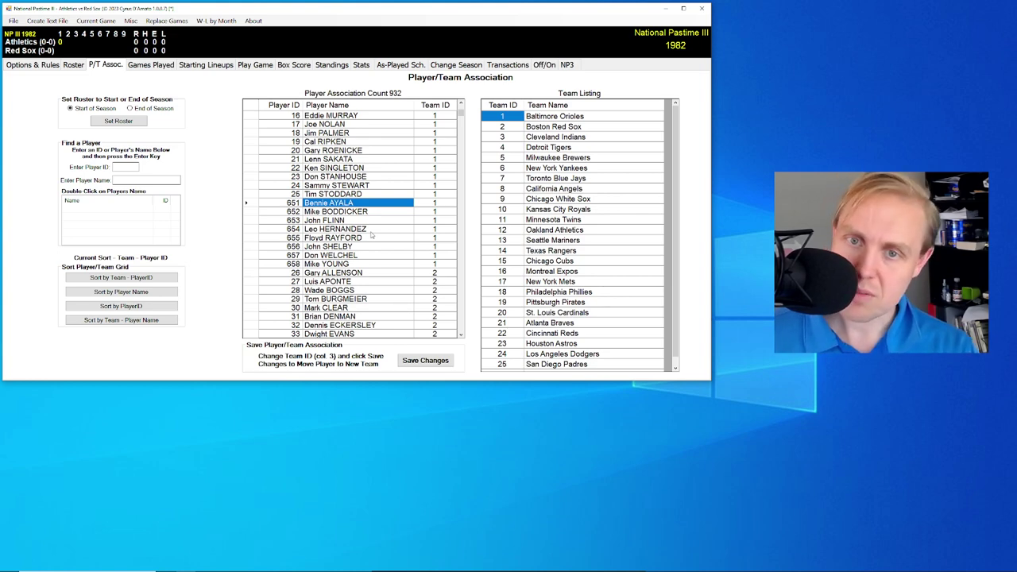
click(280, 167)
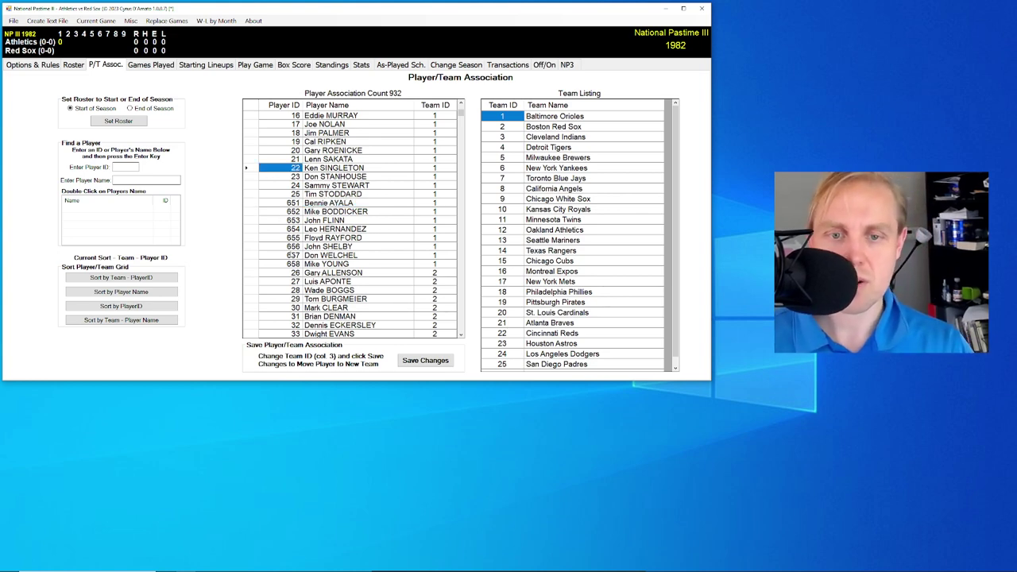
click(280, 256)
Step: Move Boston pitcher Oil Can BOYD to the San Francisco Giants by setting his Team ID to 26, and save the association changes
scroll(280, 255, down, 4)
scroll(290, 255, down, 3)
click(293, 316)
scroll(294, 323, down, 6)
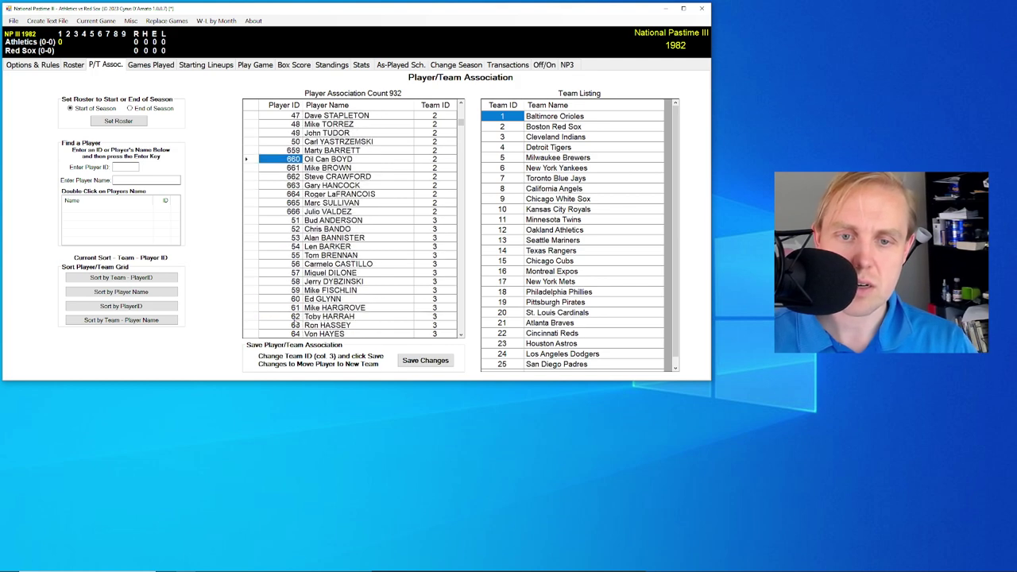
scroll(294, 322, up, 1)
scroll(294, 324, up, 1)
click(354, 213)
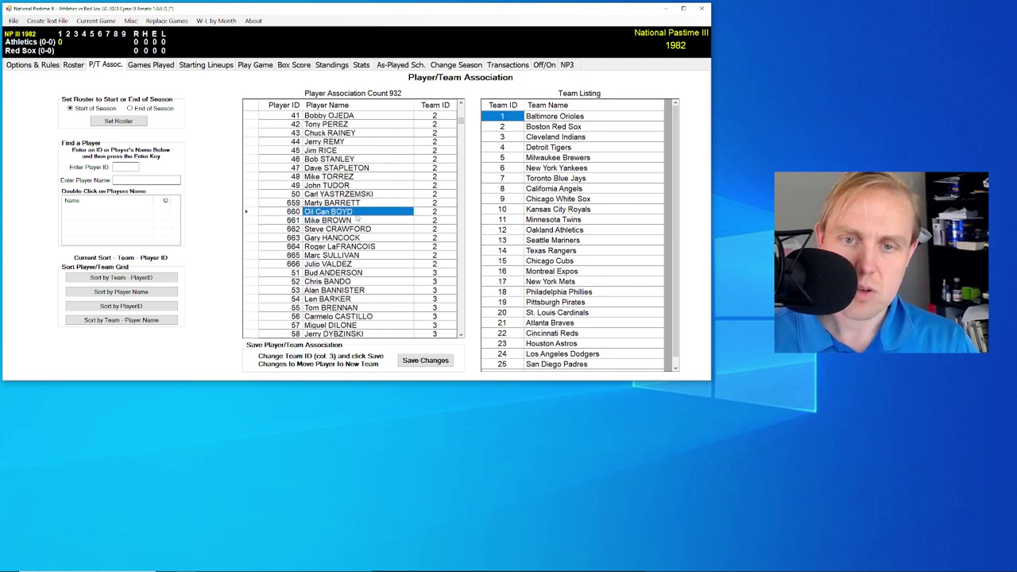
scroll(395, 294, up, 5)
scroll(393, 302, down, 7)
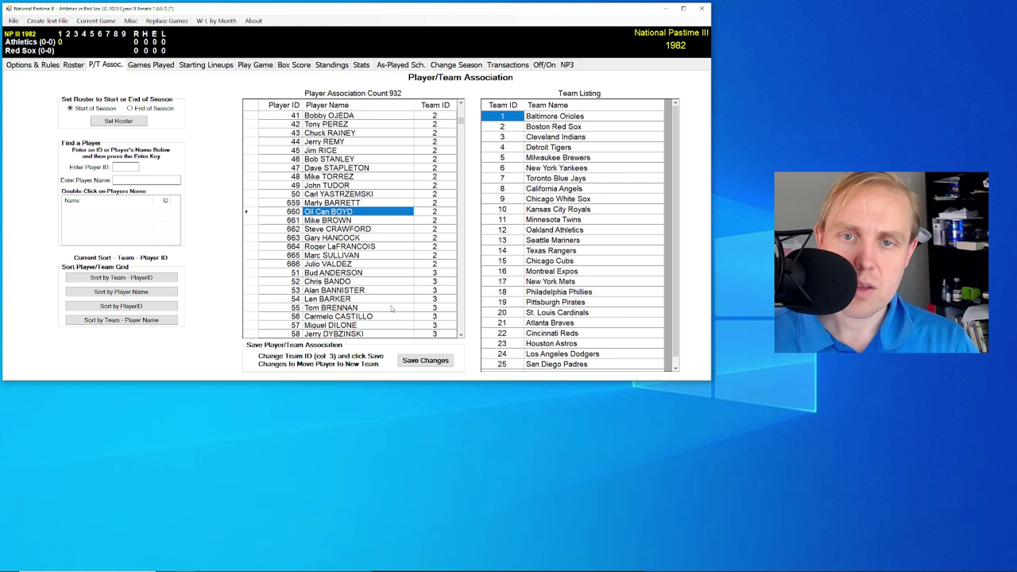
scroll(613, 327, down, 1)
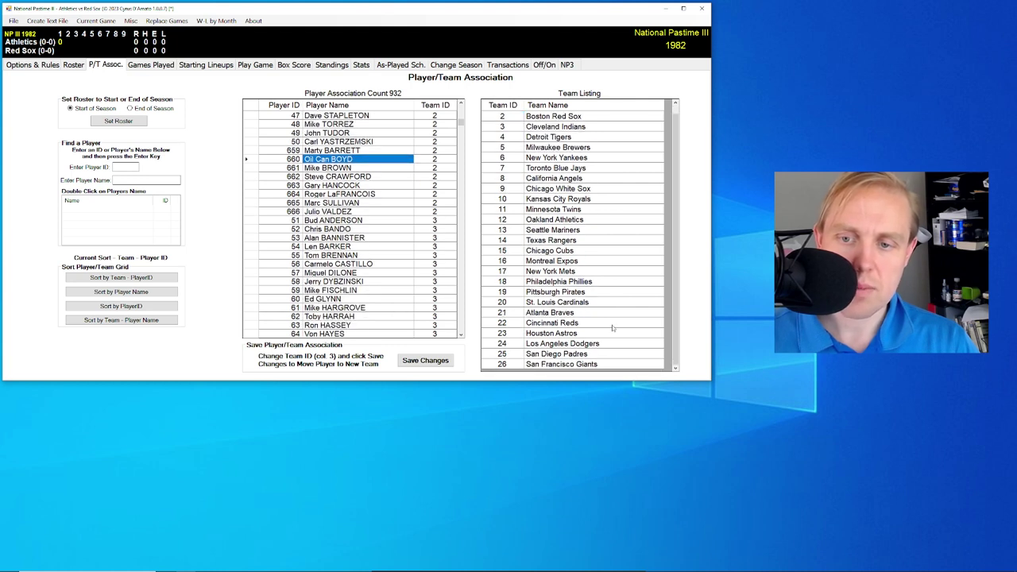
click(437, 161)
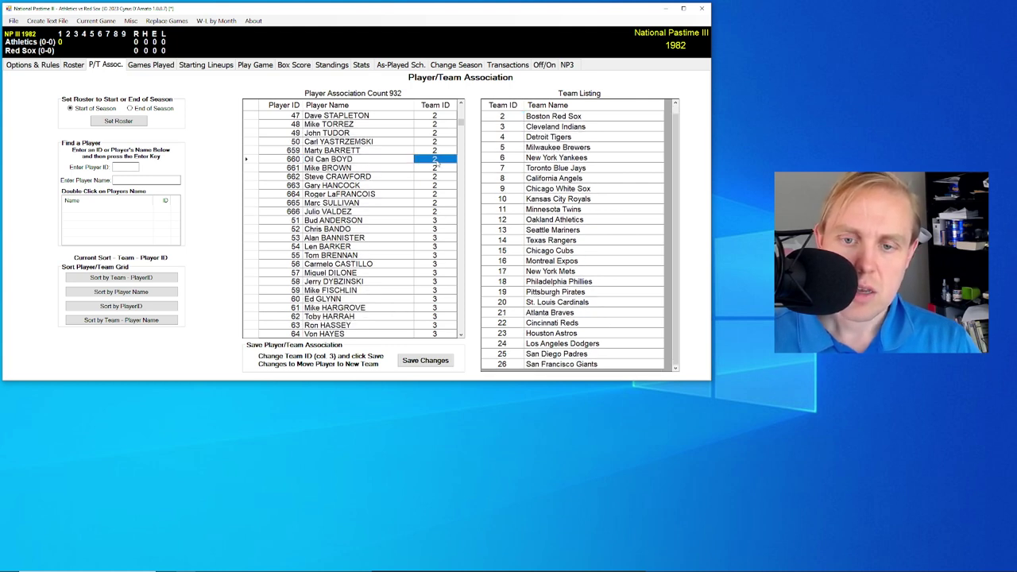
click(434, 161)
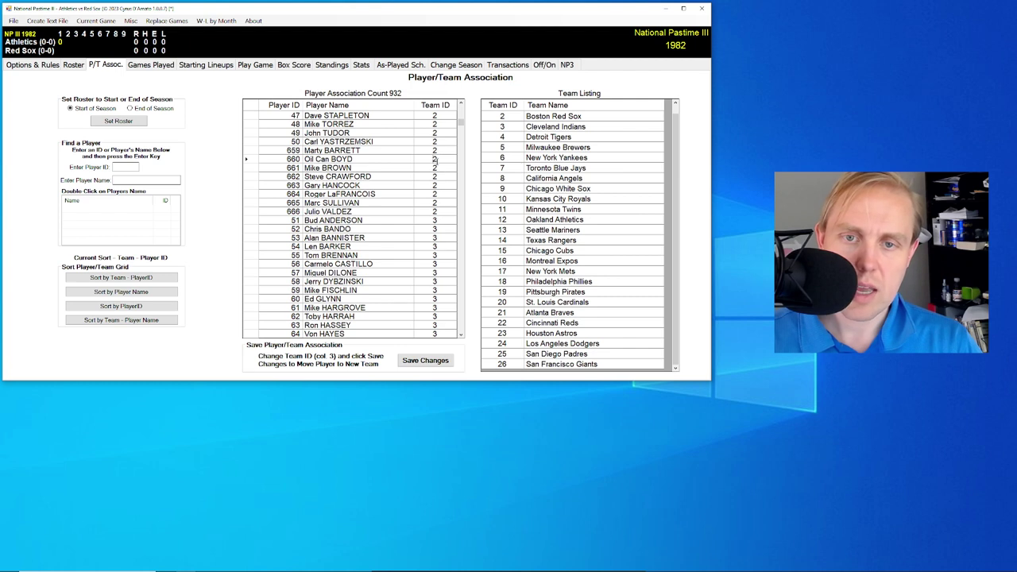
text(6)
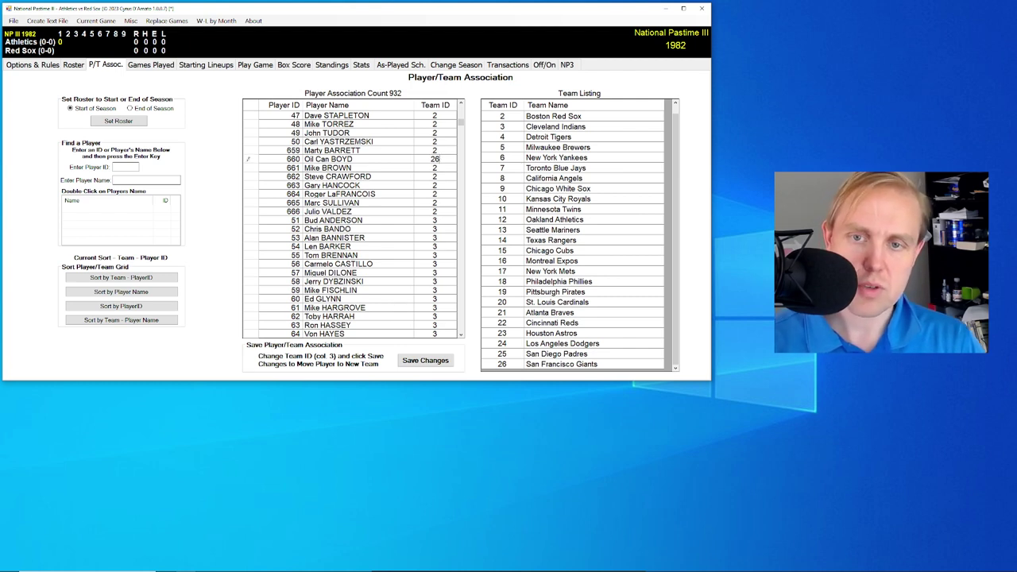
click(442, 364)
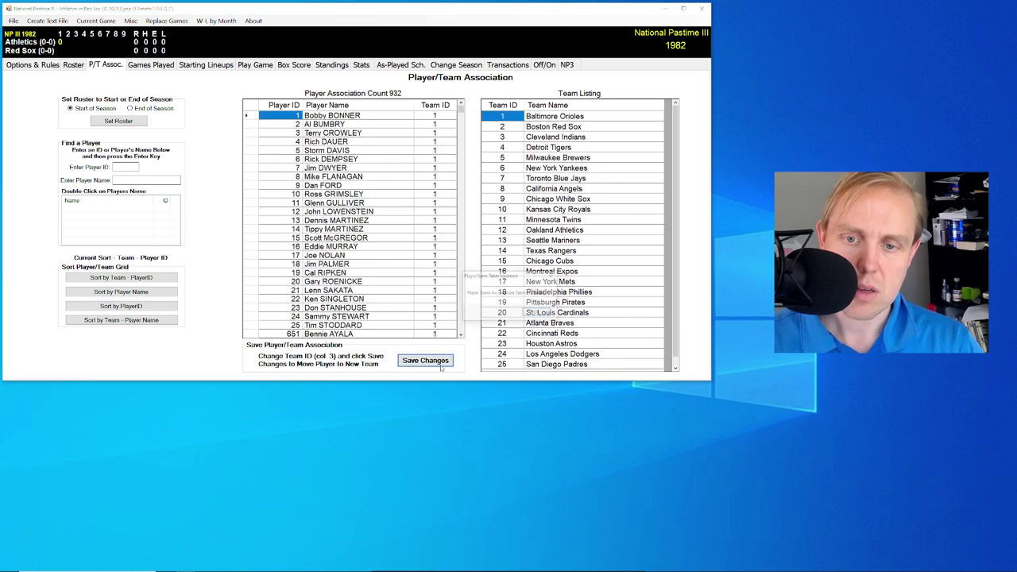
click(537, 312)
Step: Check Oil Can BOYD's entry among the Team ID 26 players and compare it with the team listing
drag(461, 112, 461, 331)
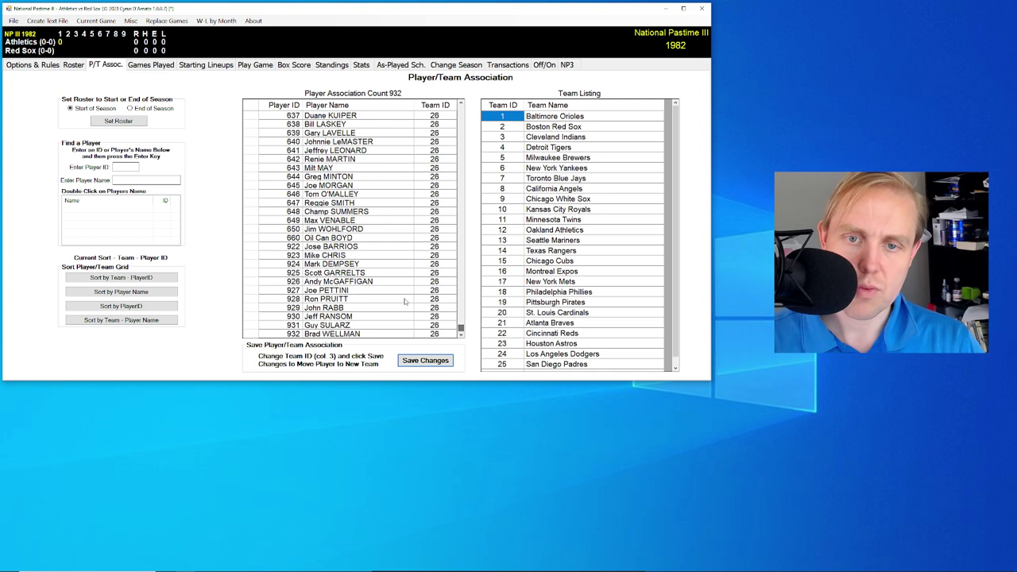
scroll(402, 298, up, 2)
scroll(402, 298, up, 3)
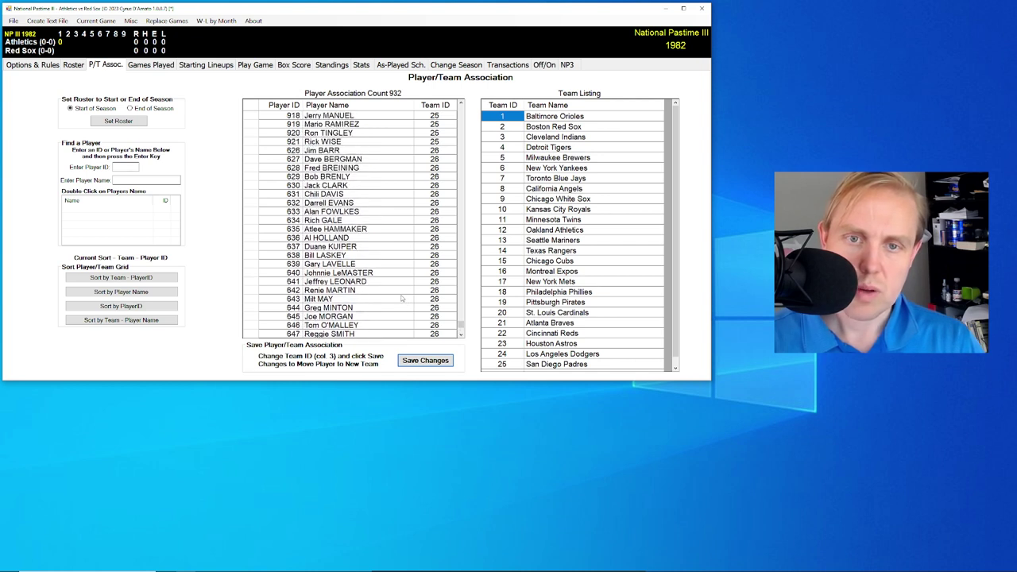
scroll(402, 298, up, 2)
scroll(402, 298, up, 2)
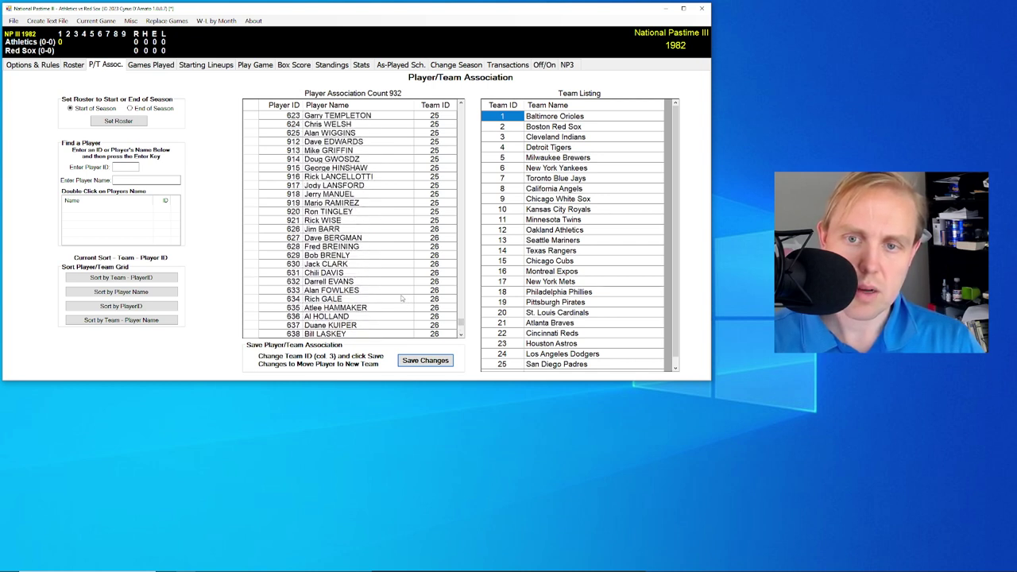
scroll(403, 298, down, 6)
click(367, 317)
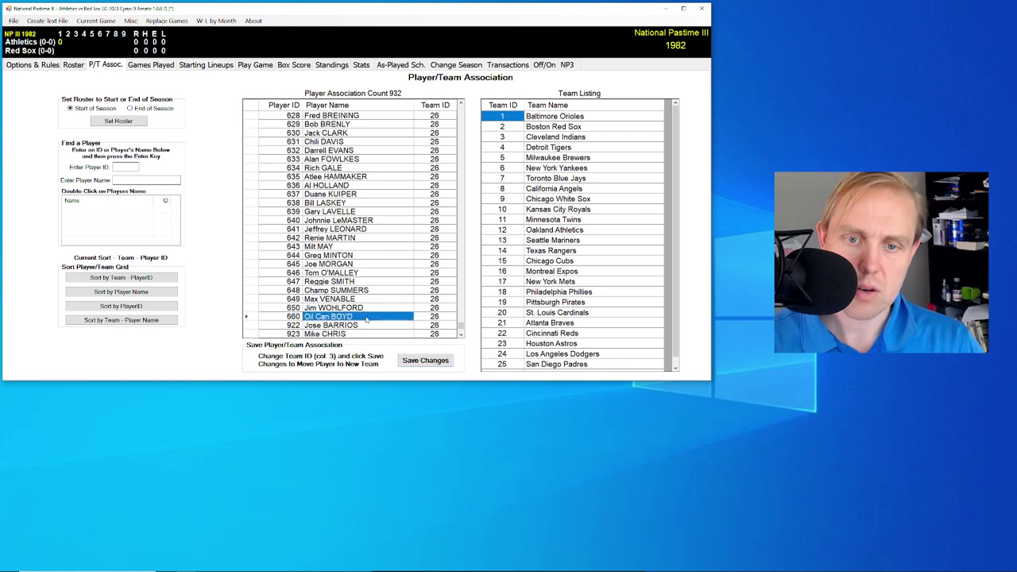
click(442, 317)
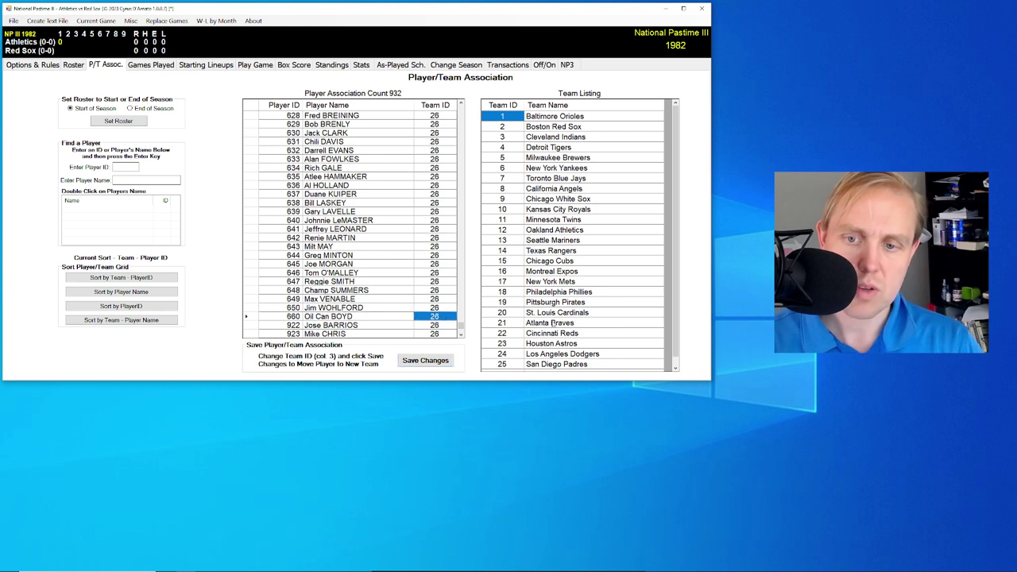
scroll(552, 323, down, 1)
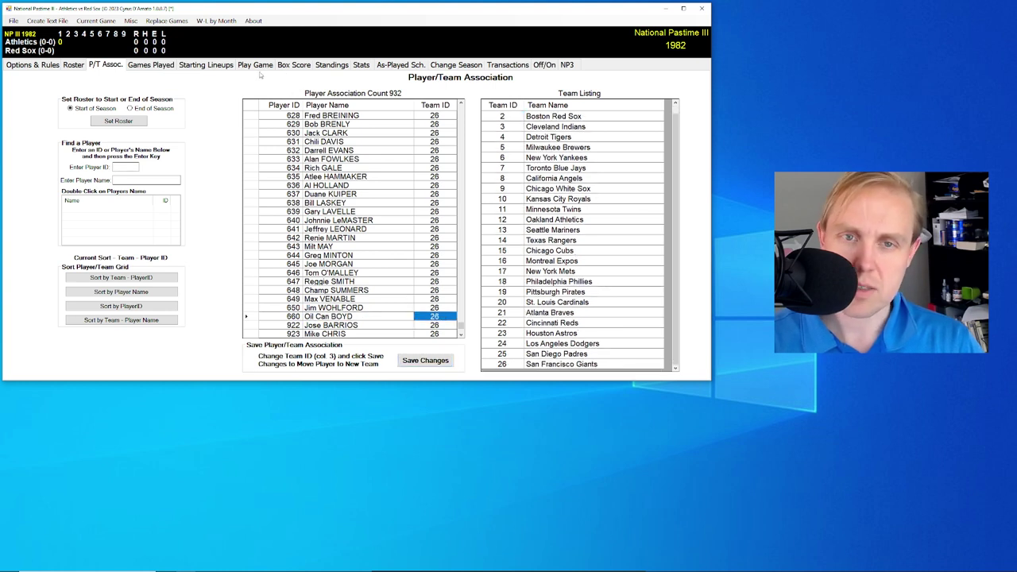
Step: Set the San Francisco Giants as the visiting team for the starting lineups
click(206, 65)
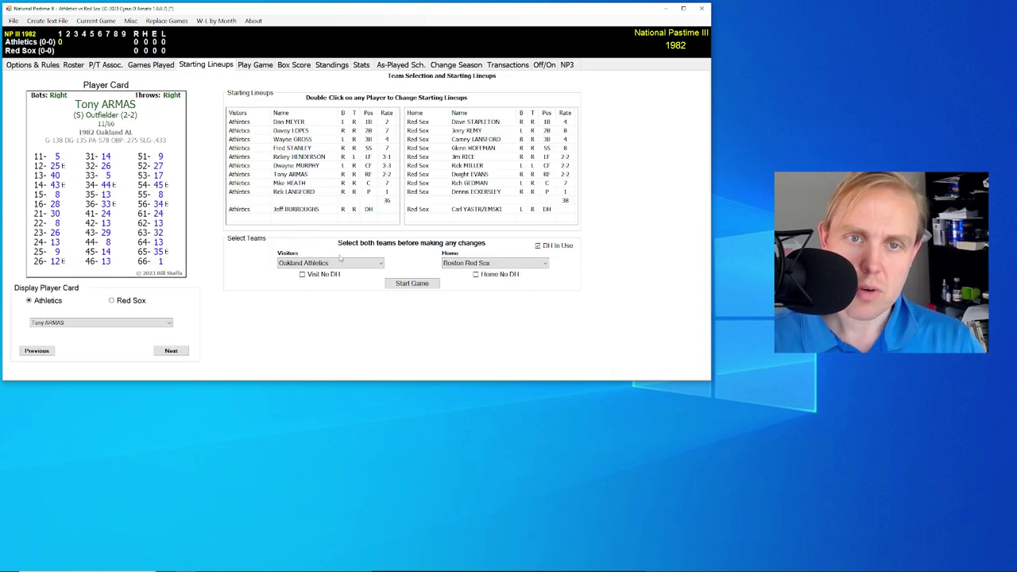
click(330, 263)
click(339, 472)
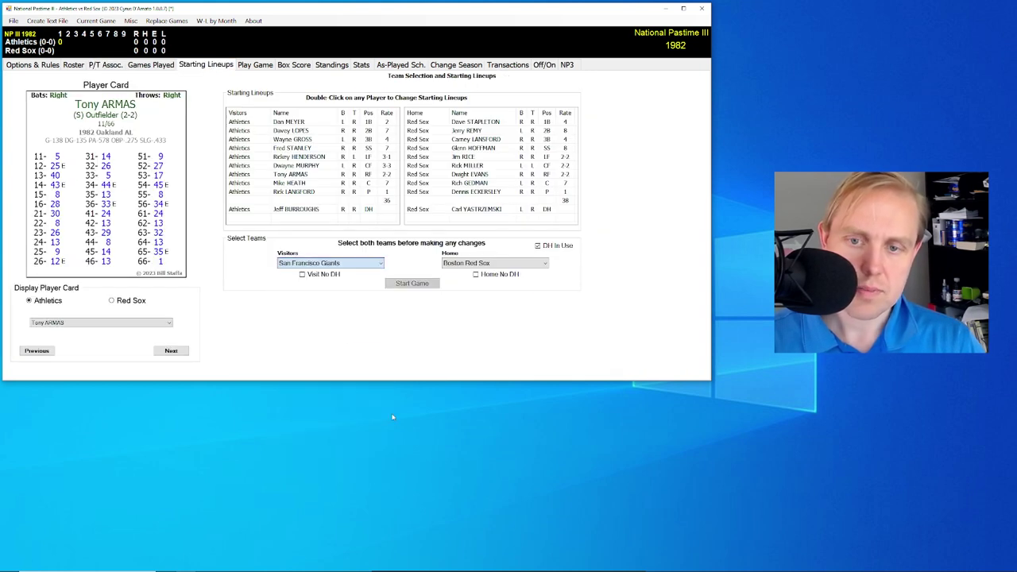
Step: View Oil Can BOYD's player card in the Giants' lineup editor, and leave the editor without changing the lineup
double_click(324, 166)
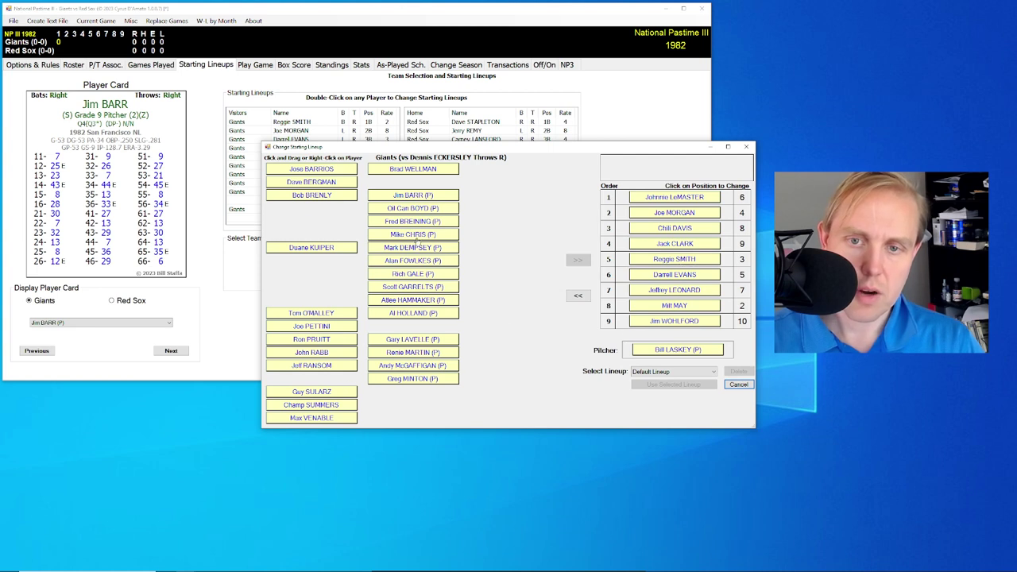
right_click(415, 210)
click(426, 213)
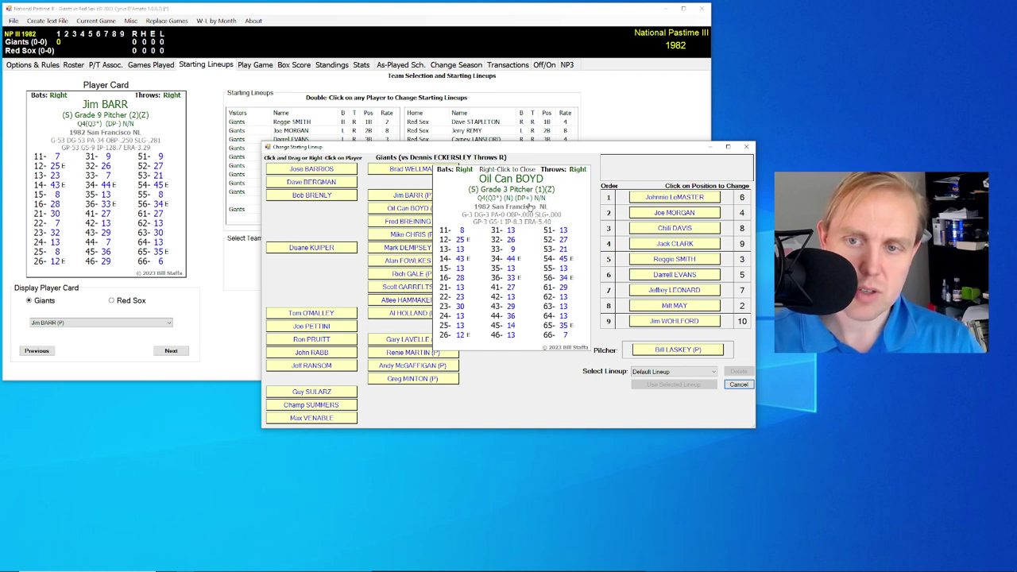
right_click(515, 178)
click(738, 384)
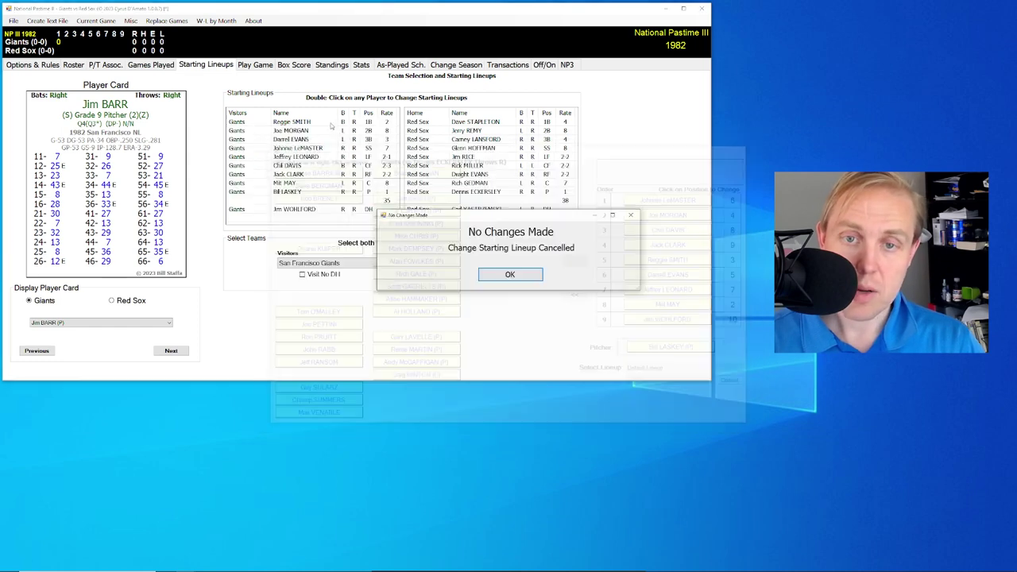
click(510, 275)
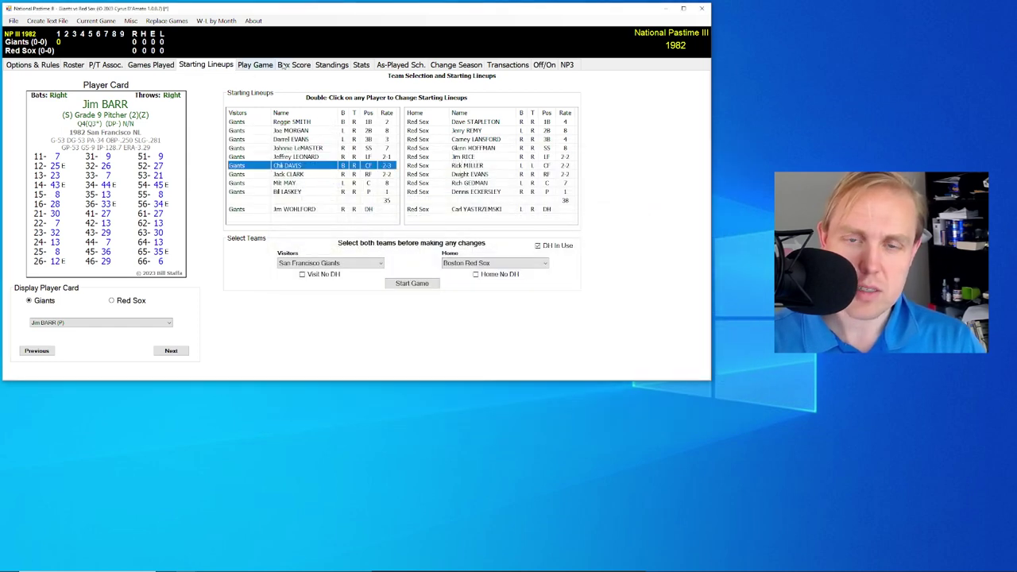
Step: Move pitcher Oil Can BOYD back to the Boston Red Sox by setting his Team ID to 2, and save the association changes
click(105, 64)
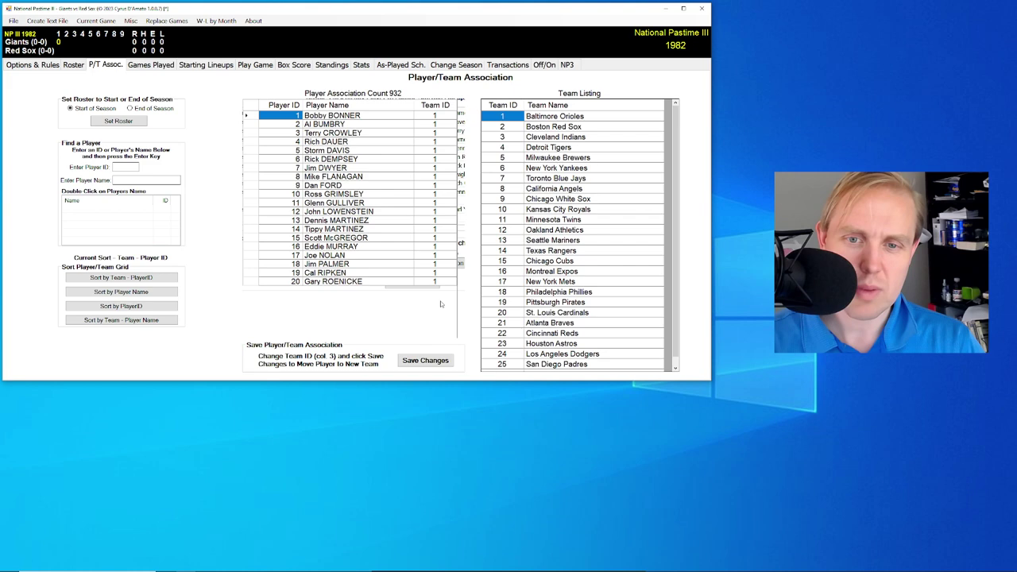
drag(460, 111, 463, 336)
click(434, 238)
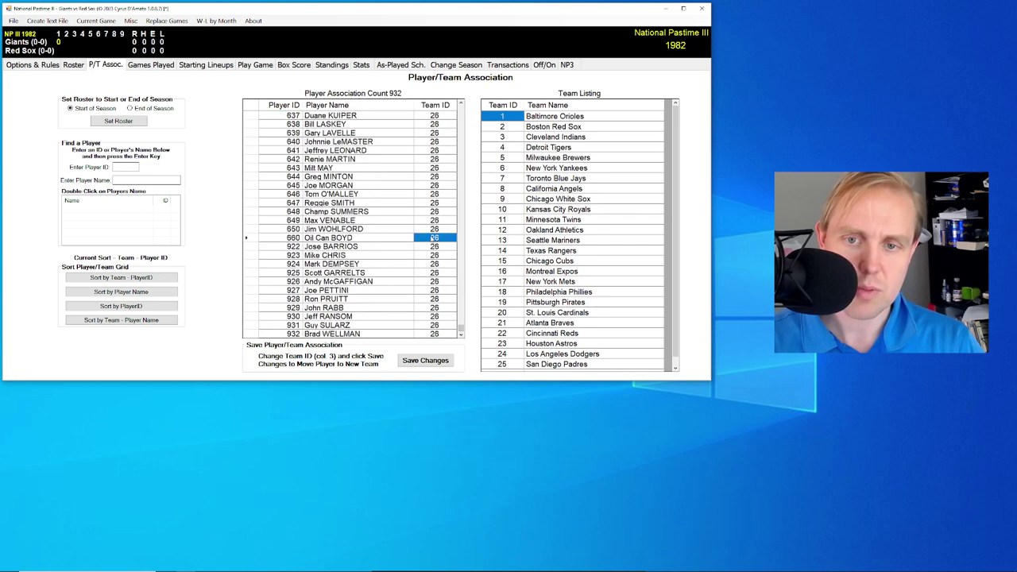
click(436, 239)
key(BackSpace)
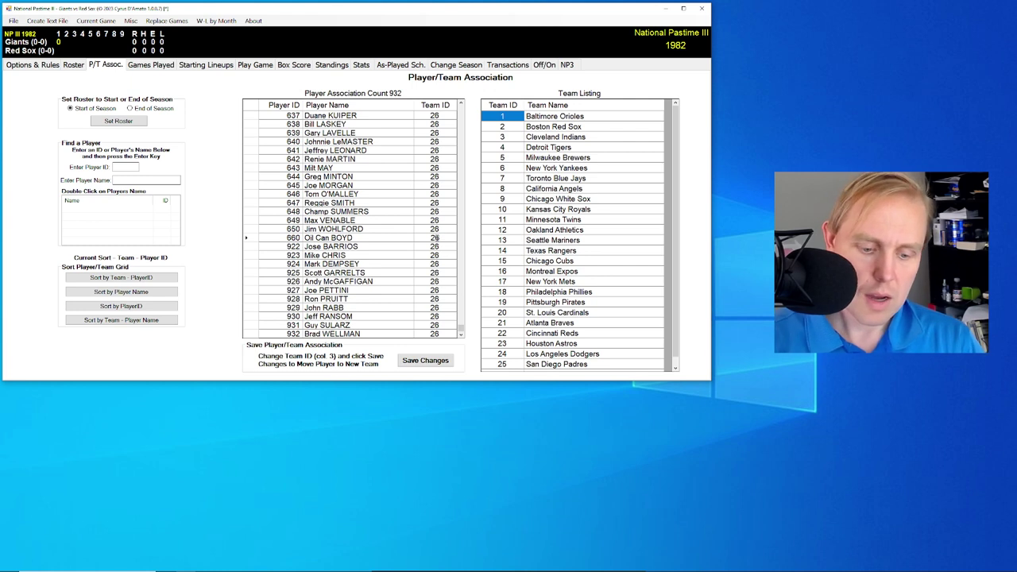
key(Return)
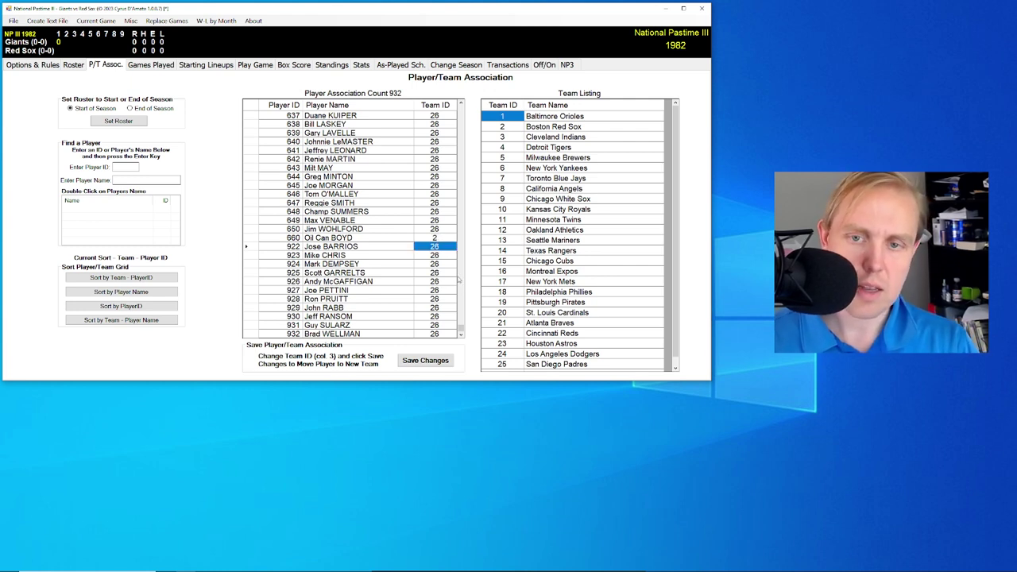
click(425, 360)
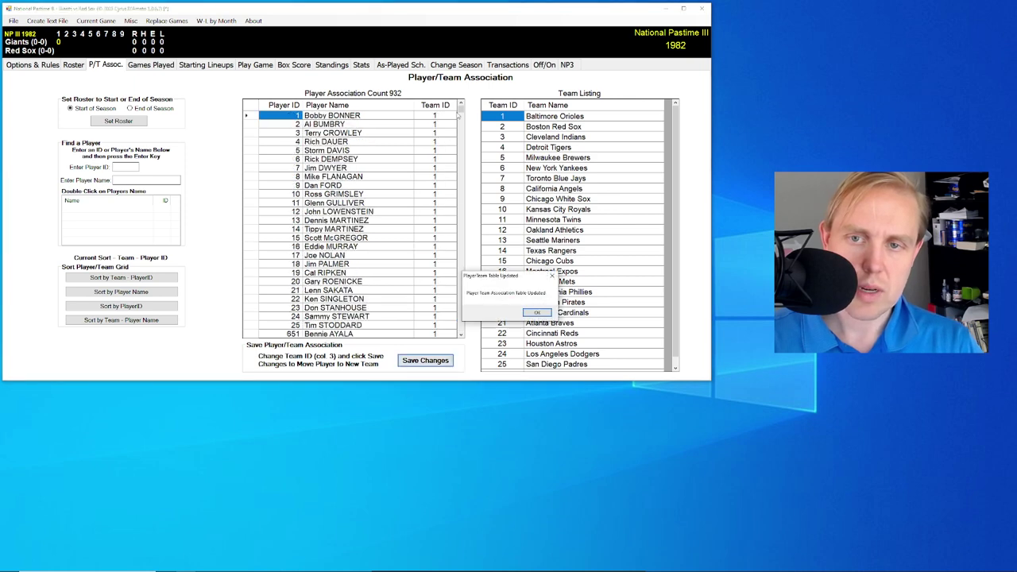
Step: Check Oil Can BOYD's entry and Team ID among the Boston players in the player association list
drag(460, 110, 460, 119)
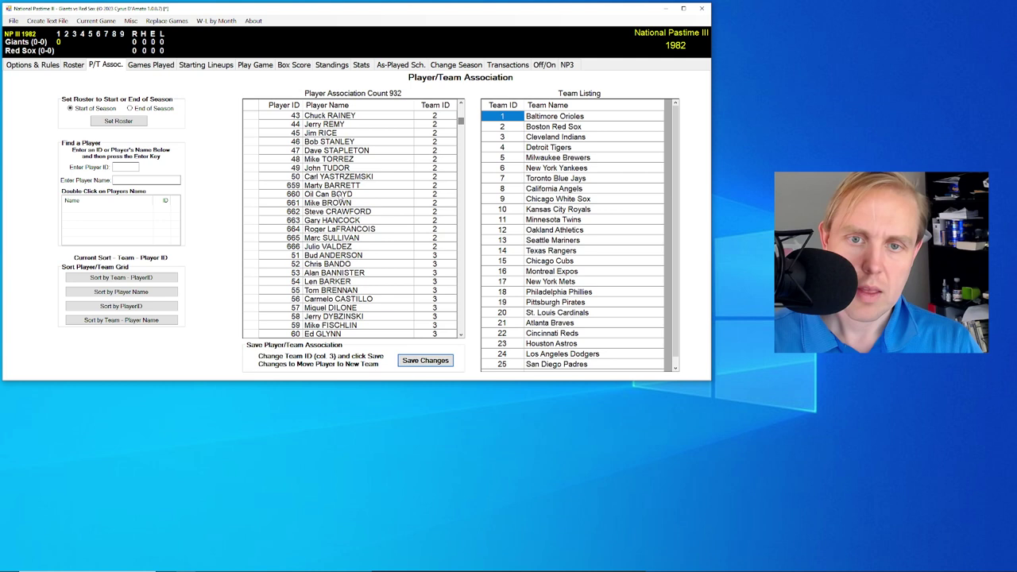
click(340, 194)
click(423, 195)
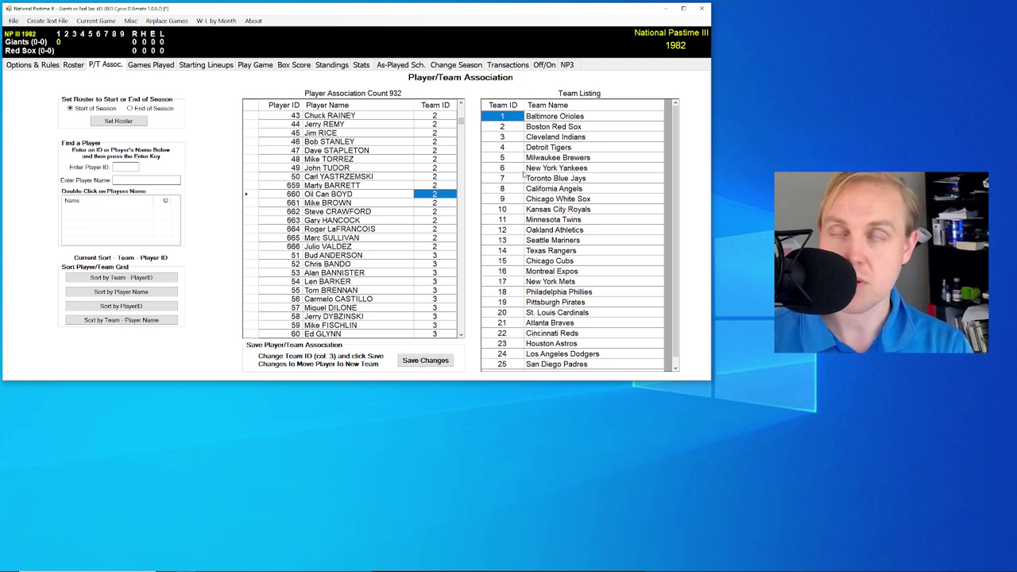
Step: Make Oil Can BOYD inactive on the Boston Red Sox roster and save the roster changes
click(74, 65)
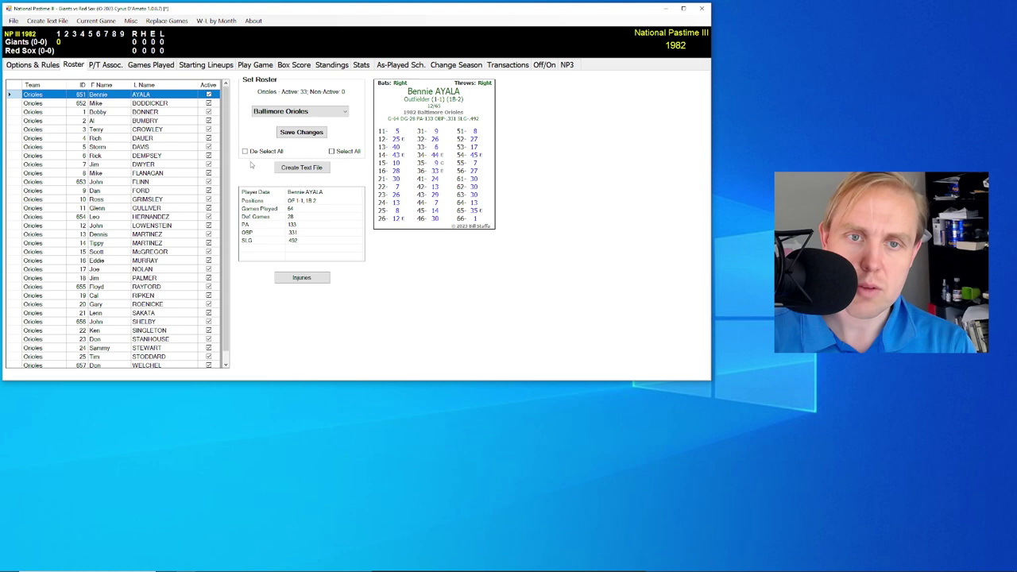
scroll(229, 204, down, 1)
scroll(229, 204, up, 1)
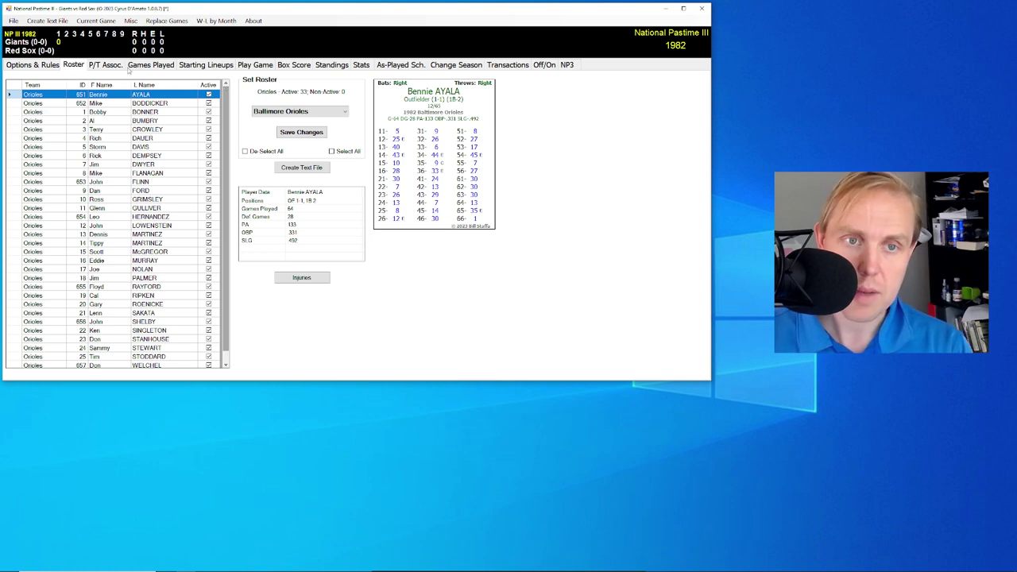
click(294, 110)
click(263, 121)
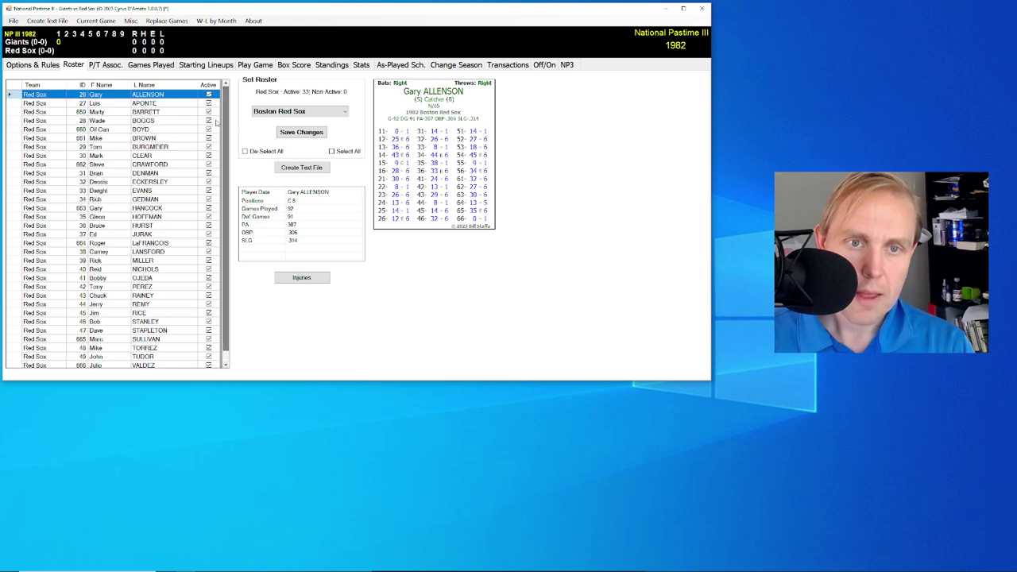
click(159, 130)
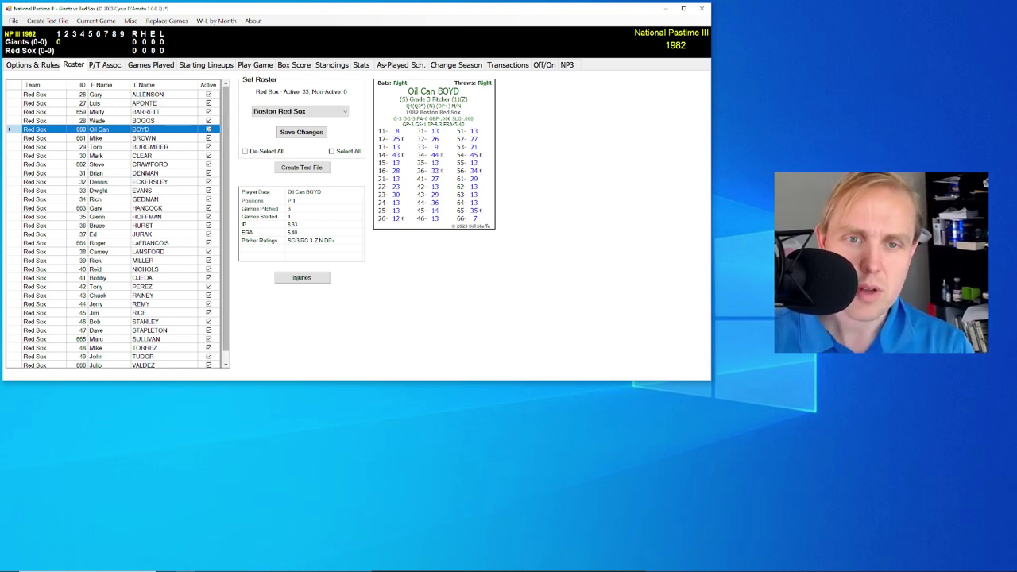
click(208, 128)
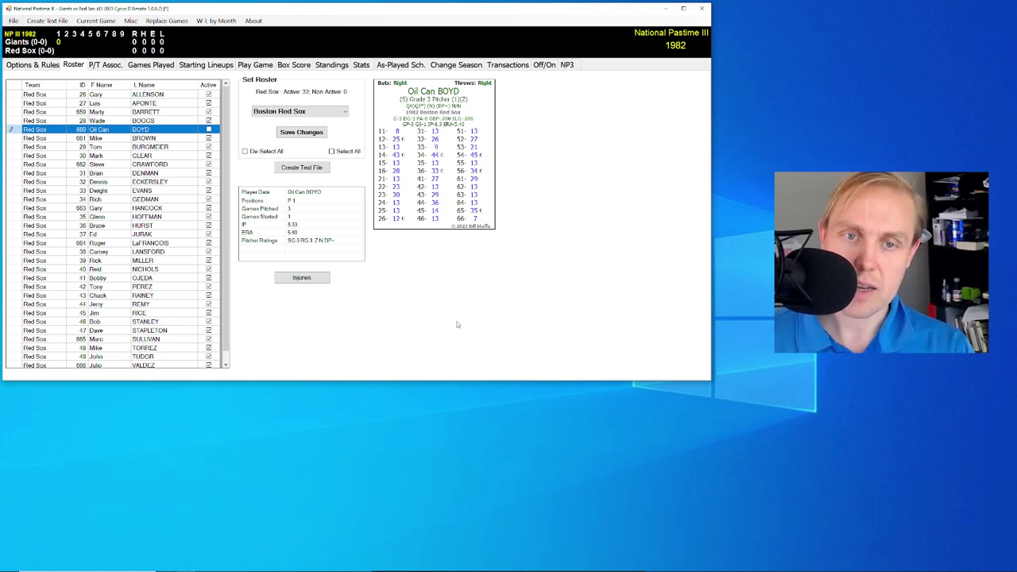
click(300, 132)
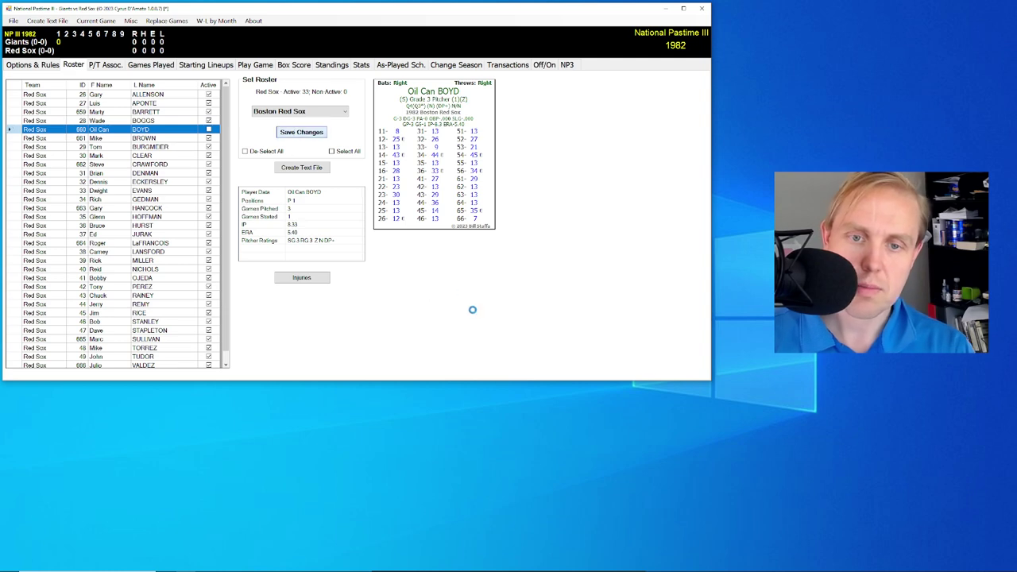
click(523, 311)
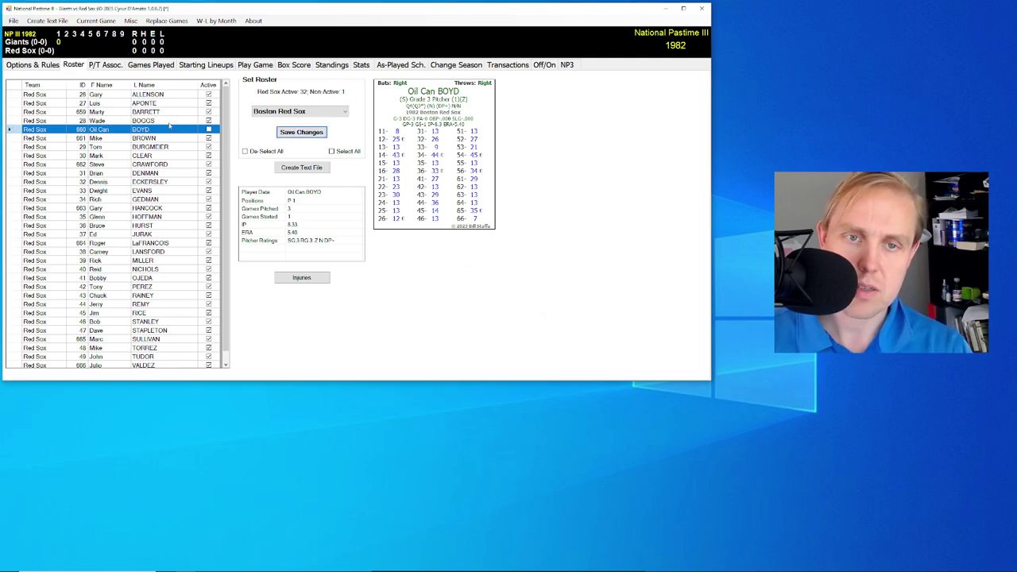
Step: Check Oil Can BOYD's availability in the Red Sox starting lineup editor, and leave the editor without changing the lineup
click(242, 68)
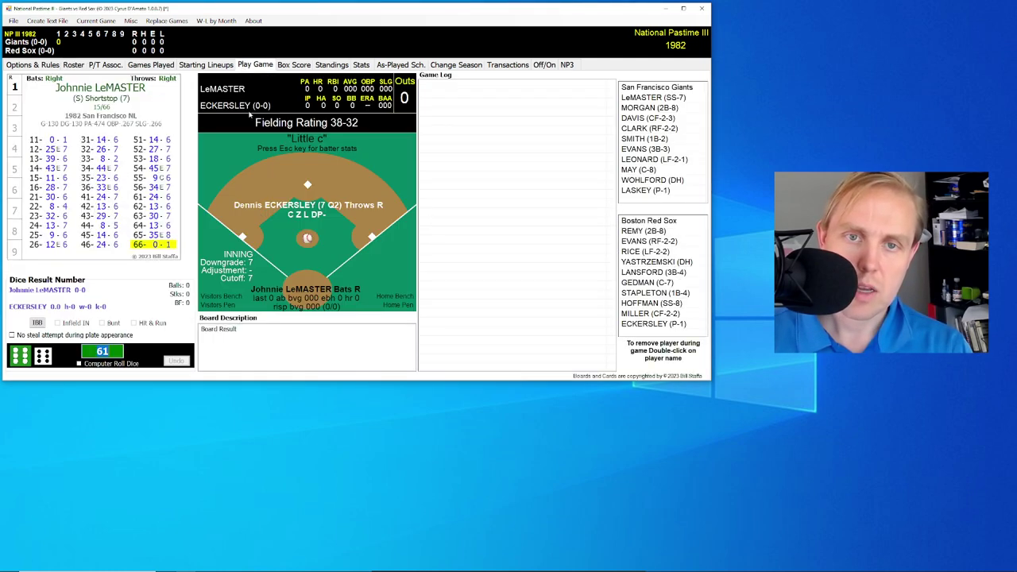
click(215, 68)
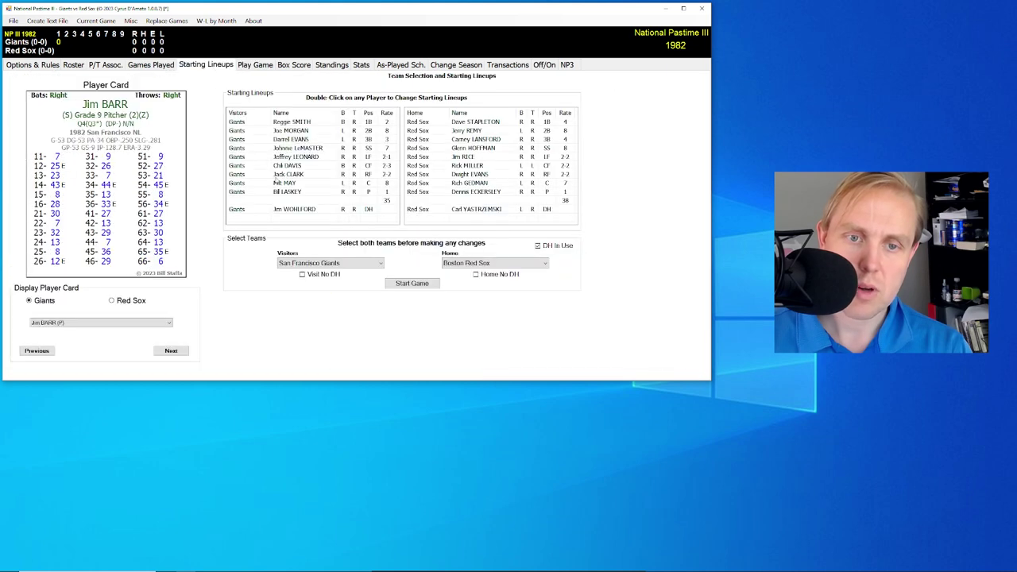
click(527, 175)
double_click(498, 157)
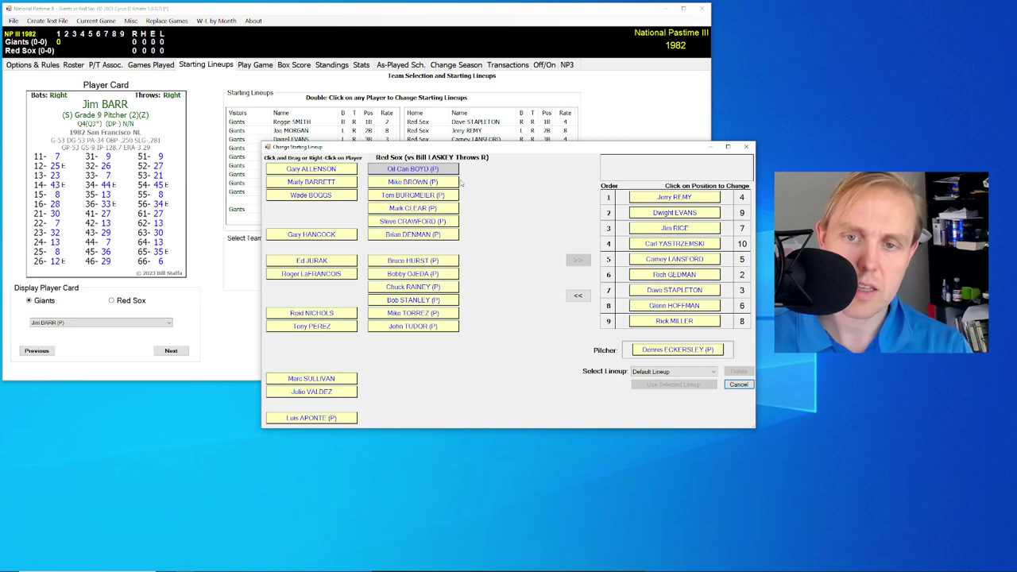
mouse_move(456, 184)
mouse_down()
mouse_move(564, 198)
mouse_move(443, 183)
mouse_move(472, 174)
mouse_up()
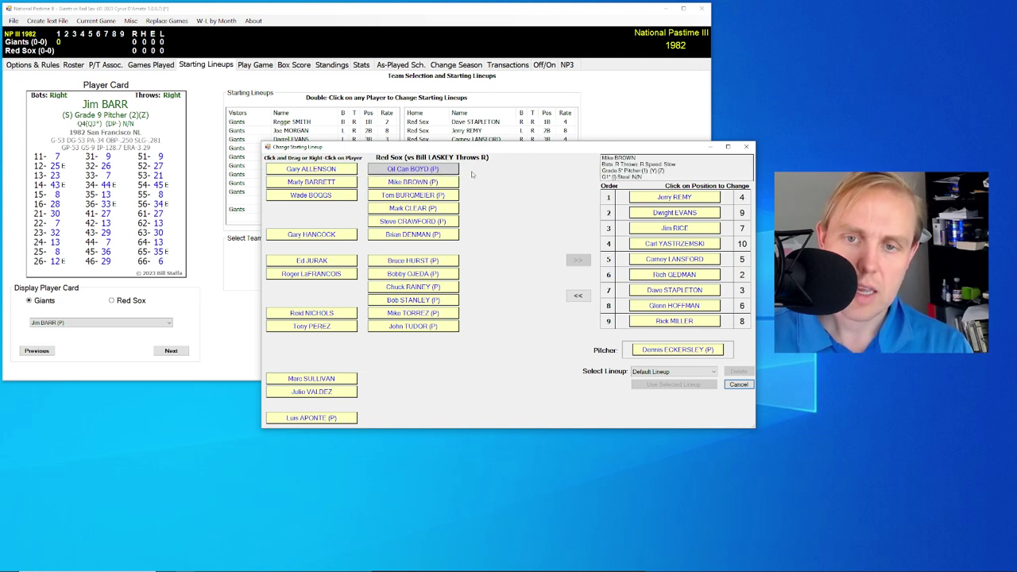
click(739, 384)
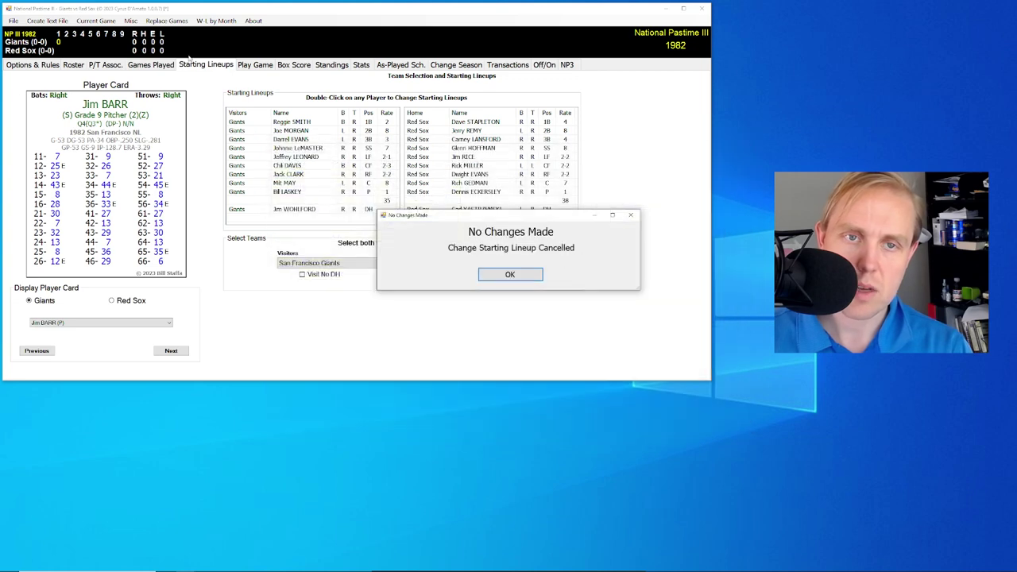
click(527, 276)
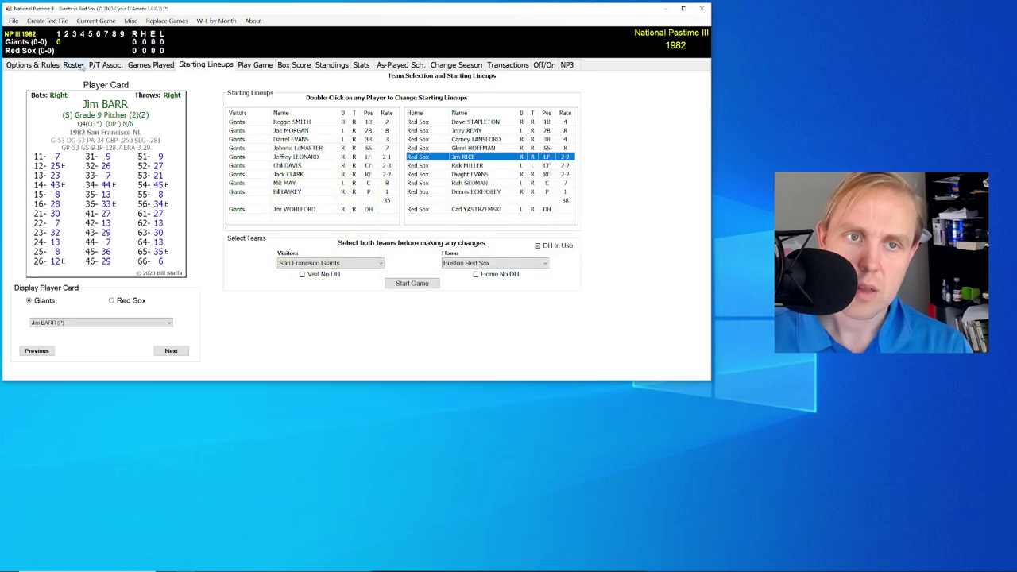
Step: Enter Player ID 660 for Oil Can BOYD in the roster's injuries table, look over its date fields, and close it without saving
click(82, 68)
click(302, 278)
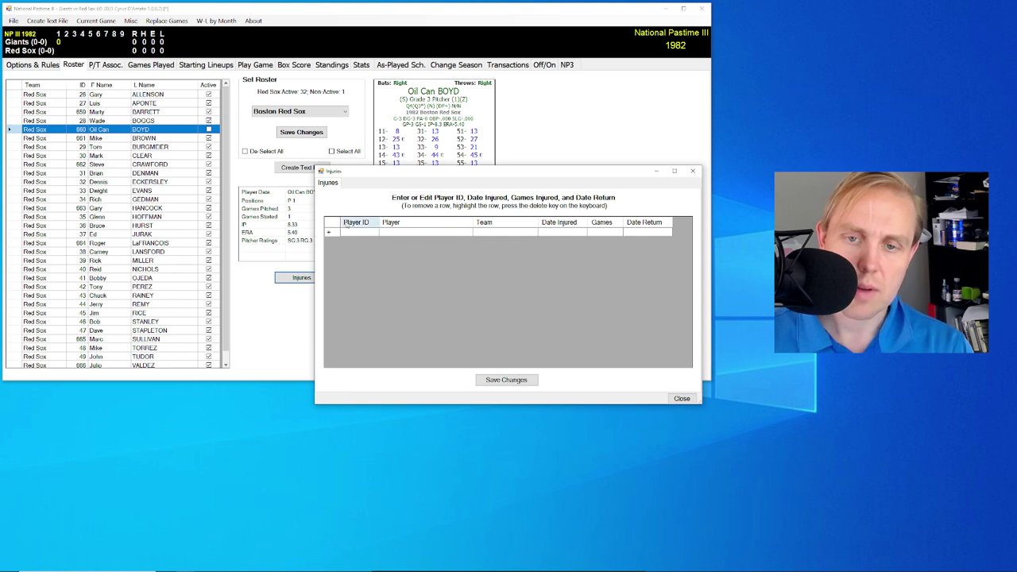
click(358, 233)
click(359, 233)
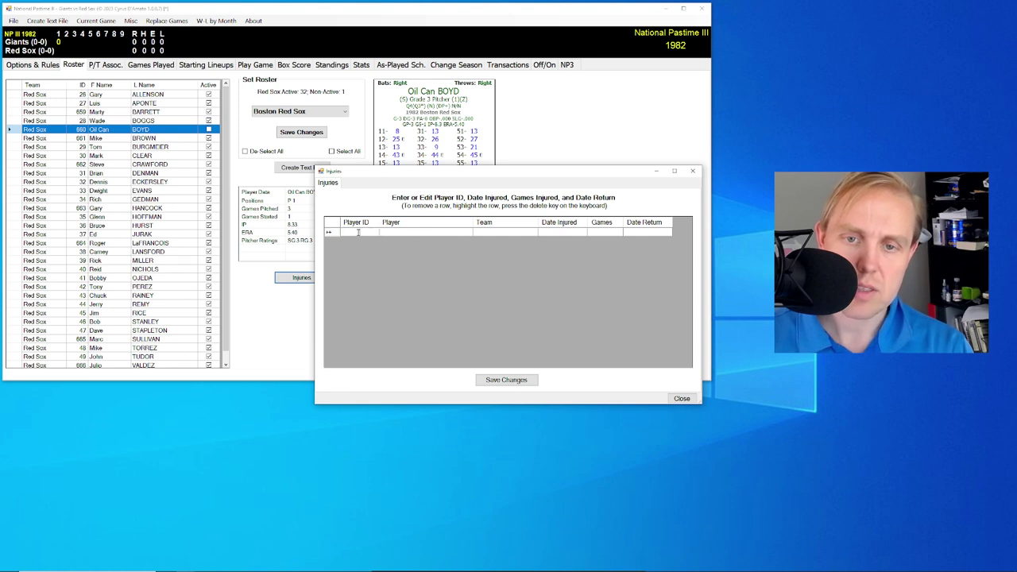
text(660)
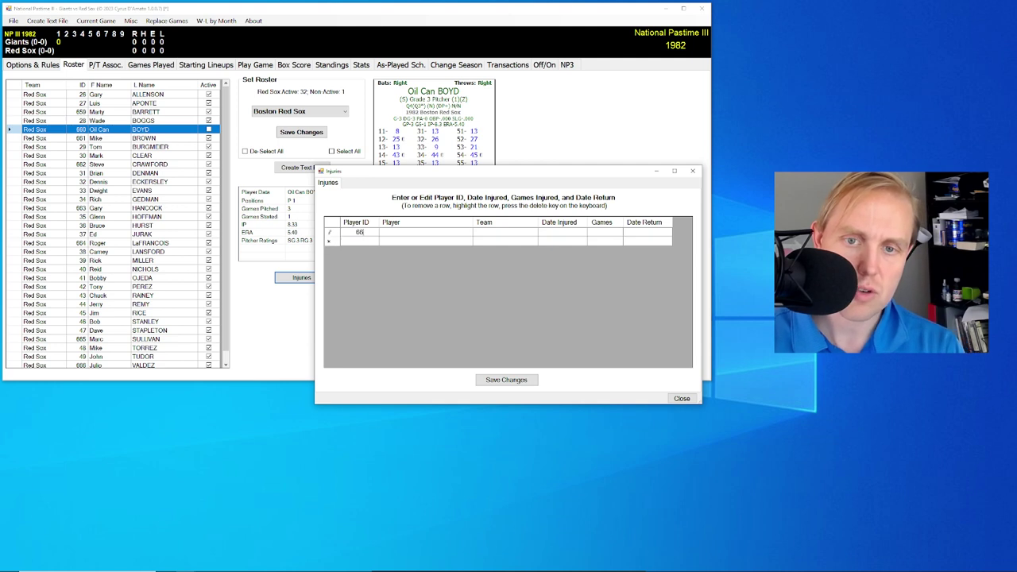
key(BackSpace)
key(BackSpace)
key(BackSpace)
click(408, 236)
click(562, 234)
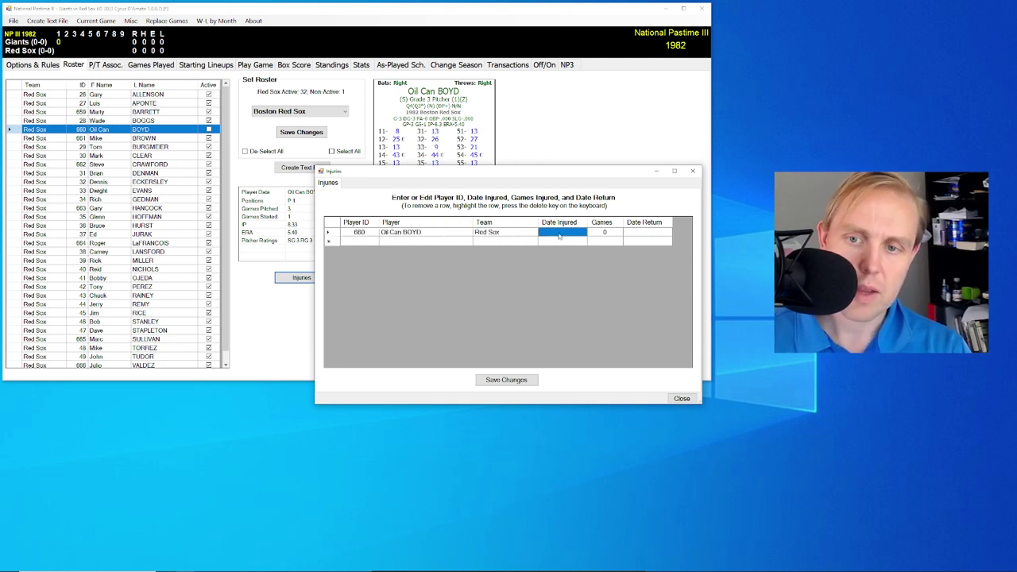
click(648, 233)
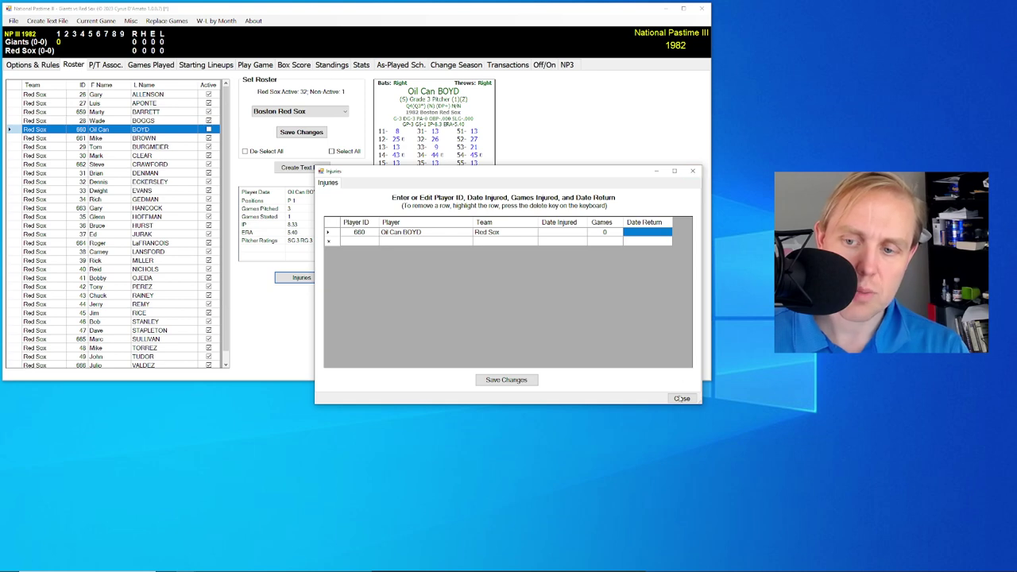
click(680, 398)
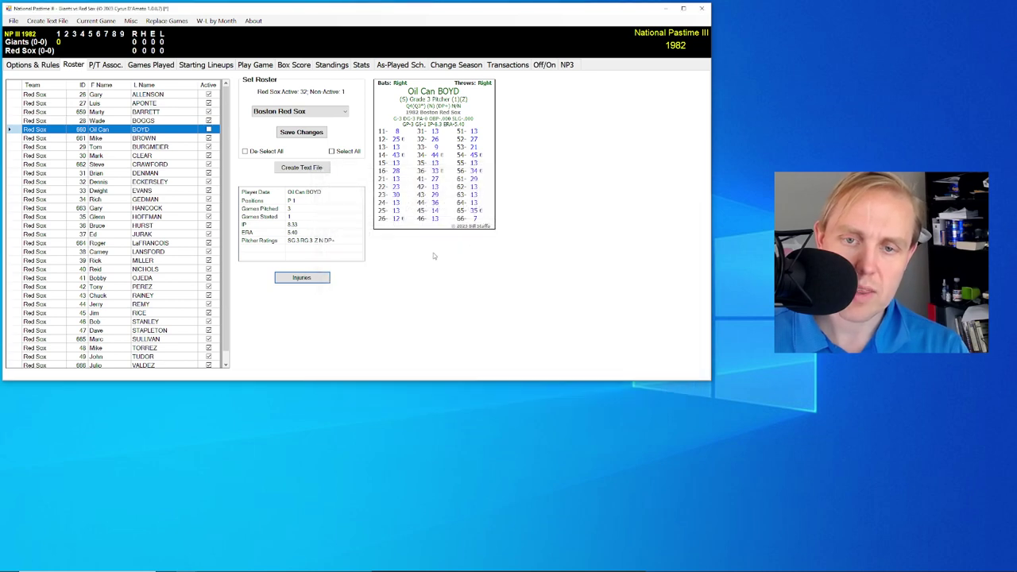
click(302, 277)
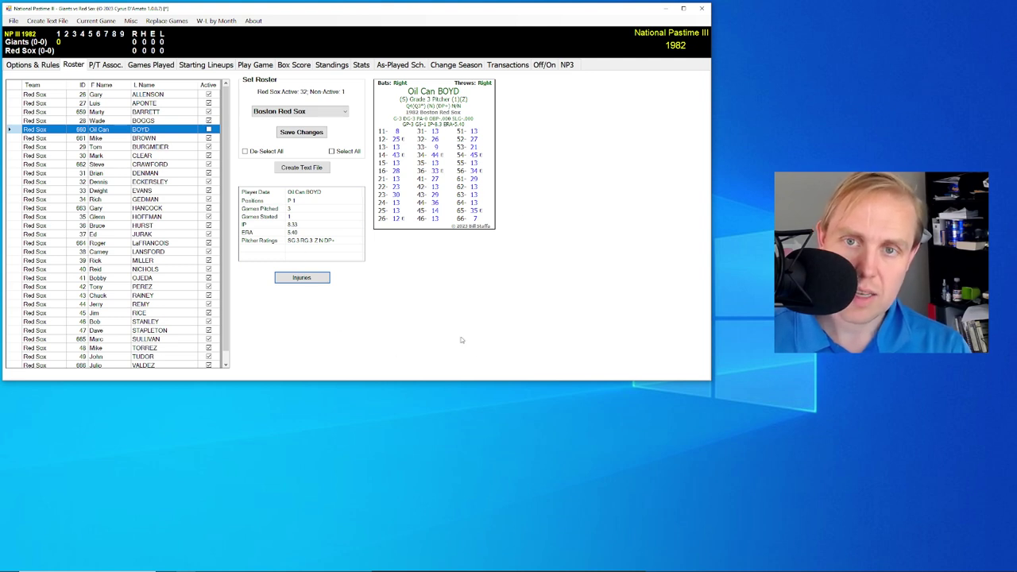
Step: Make Oil Can BOYD active again on the Boston Red Sox roster and save the roster changes
click(209, 130)
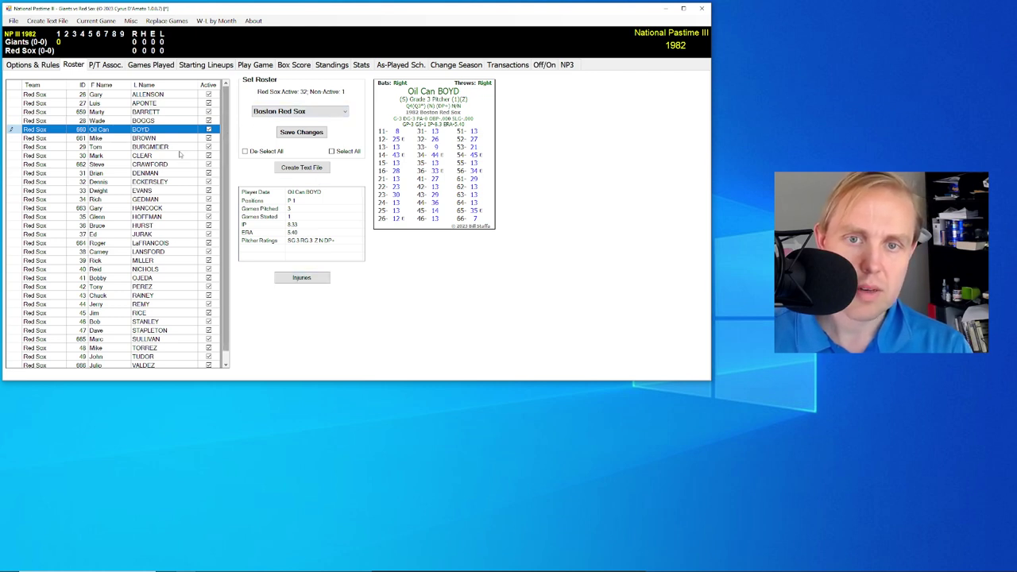
click(300, 133)
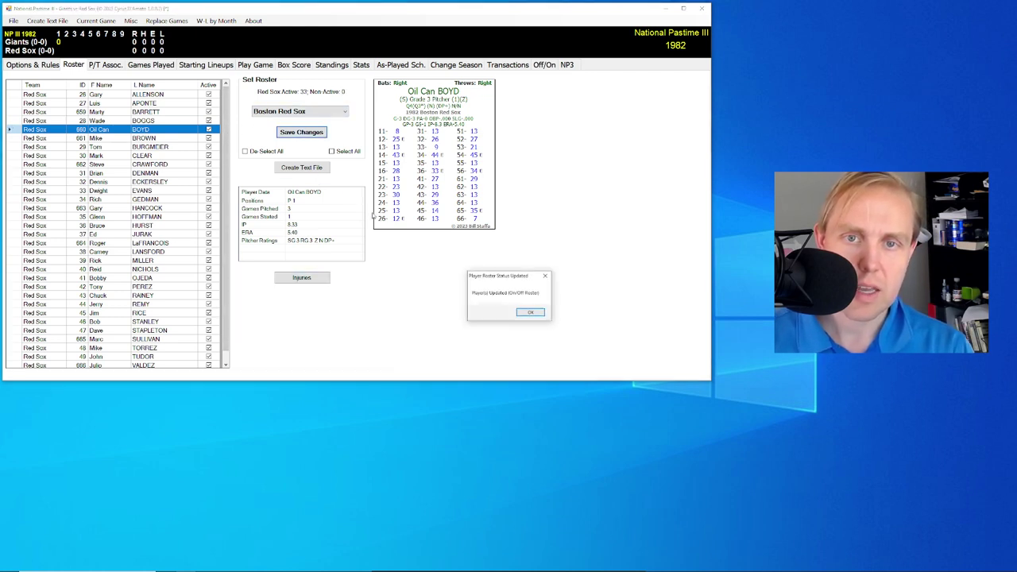
click(531, 312)
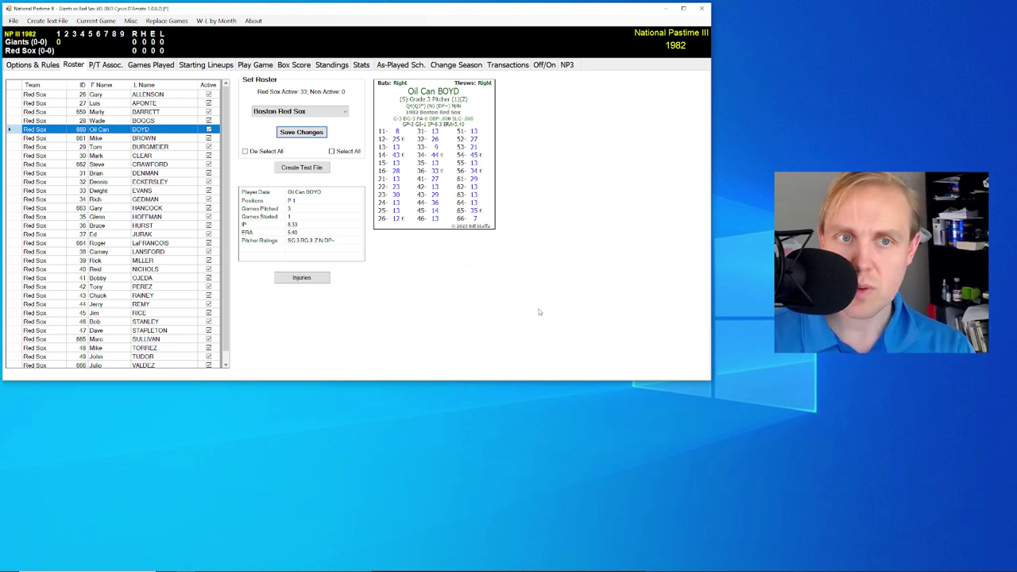